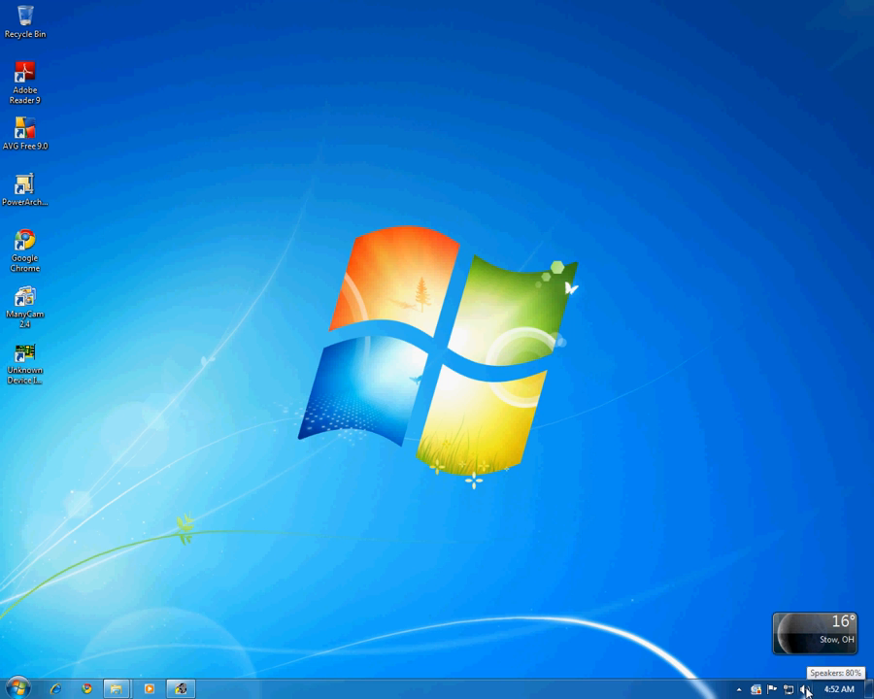
- Open the Volume Mixer and raise the Speakers device volume to 100
left_click(805, 689)
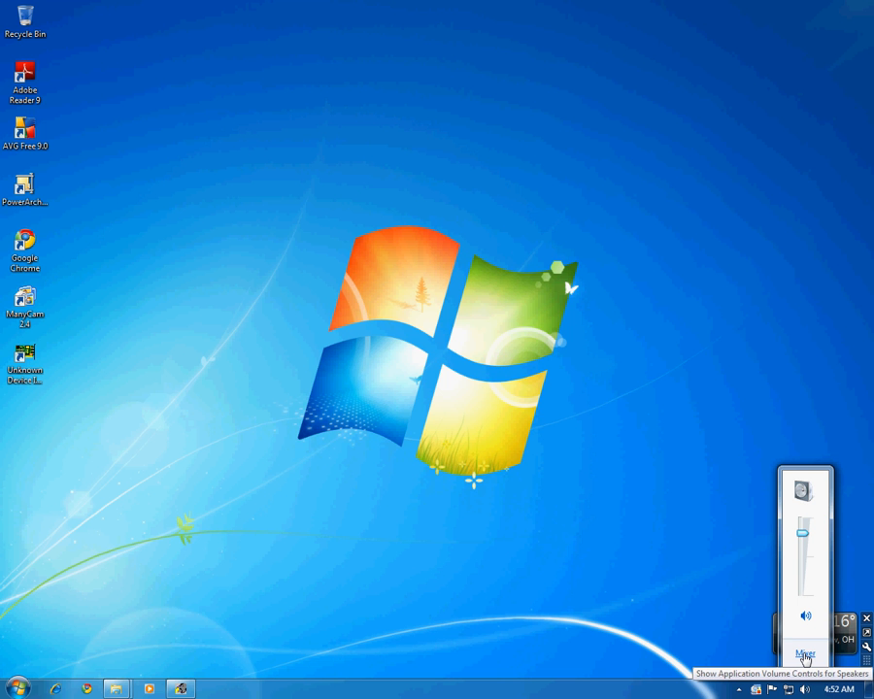
left_click(805, 656)
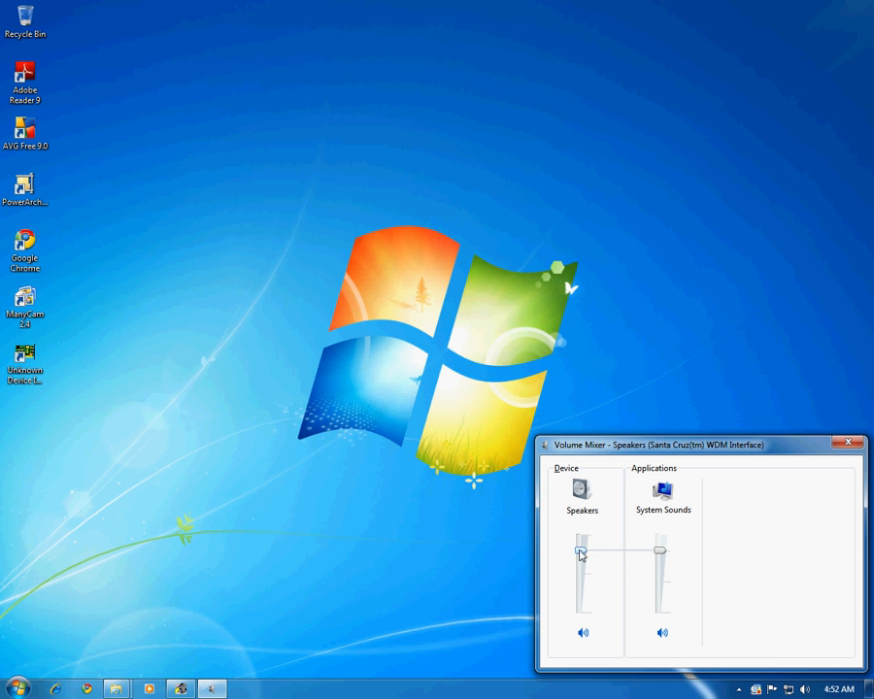
mouse_move(580, 552)
left_click_drag(580, 553, 585, 538)
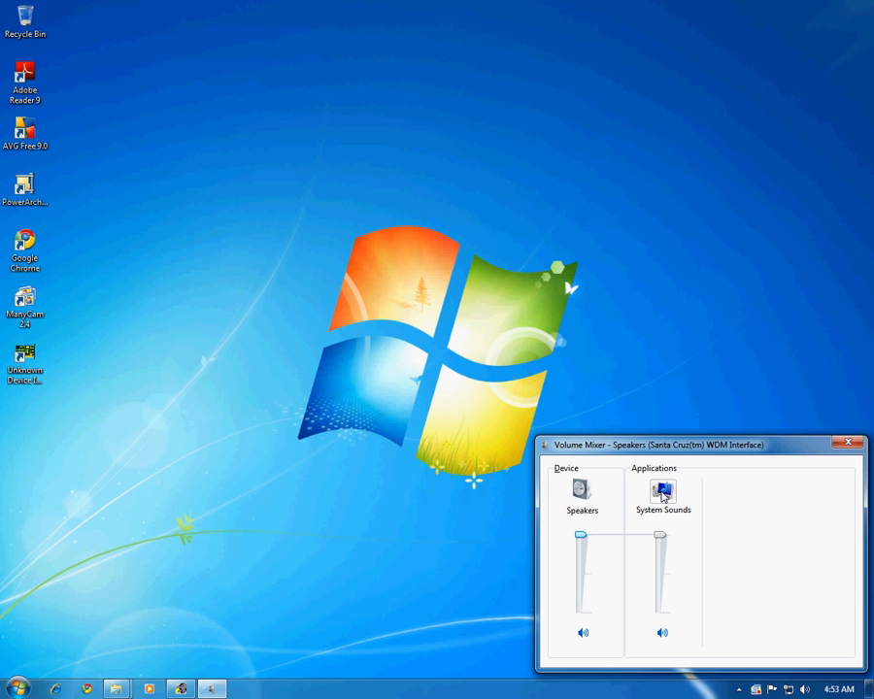
- Open the System Sounds settings, look over the recording devices and return to the list of playback devices
left_click(663, 492)
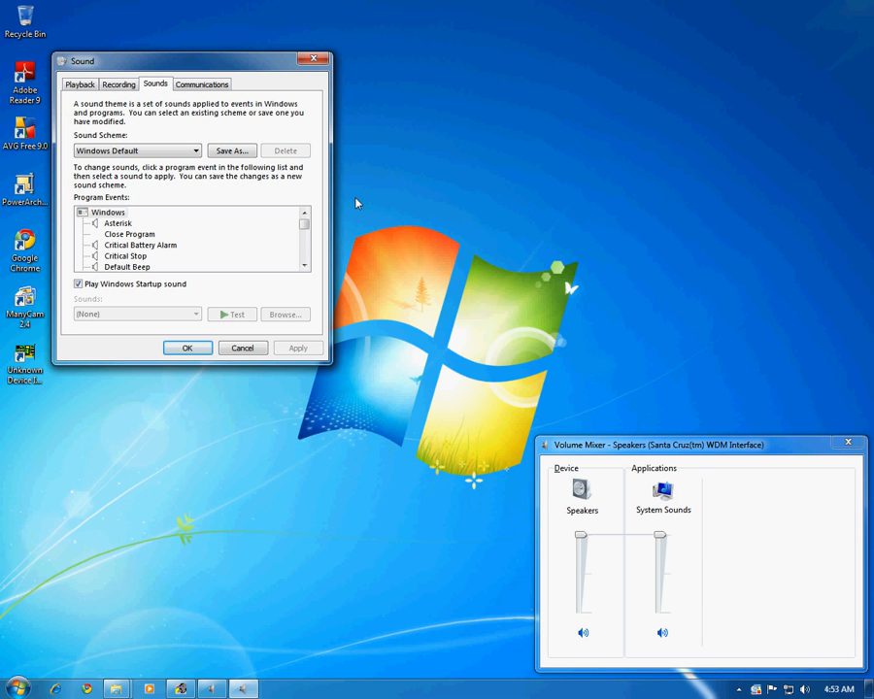
left_click_drag(193, 67, 423, 152)
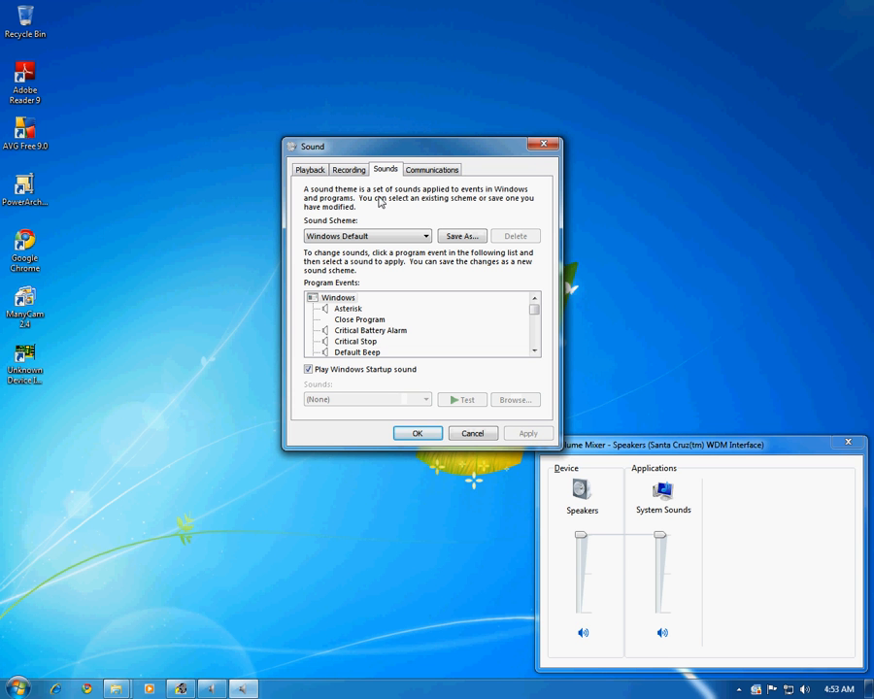
left_click(311, 171)
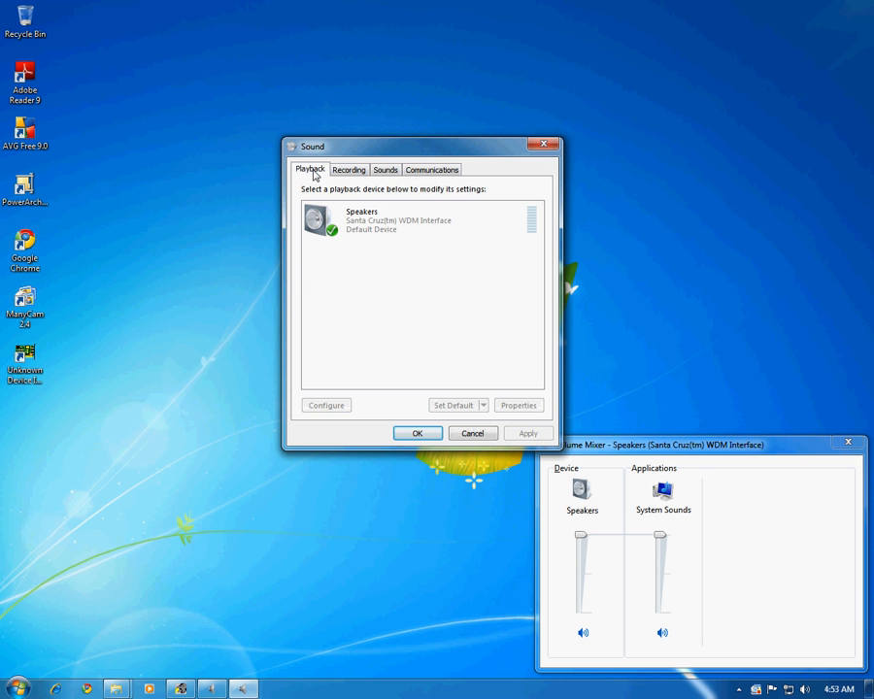
left_click(343, 172)
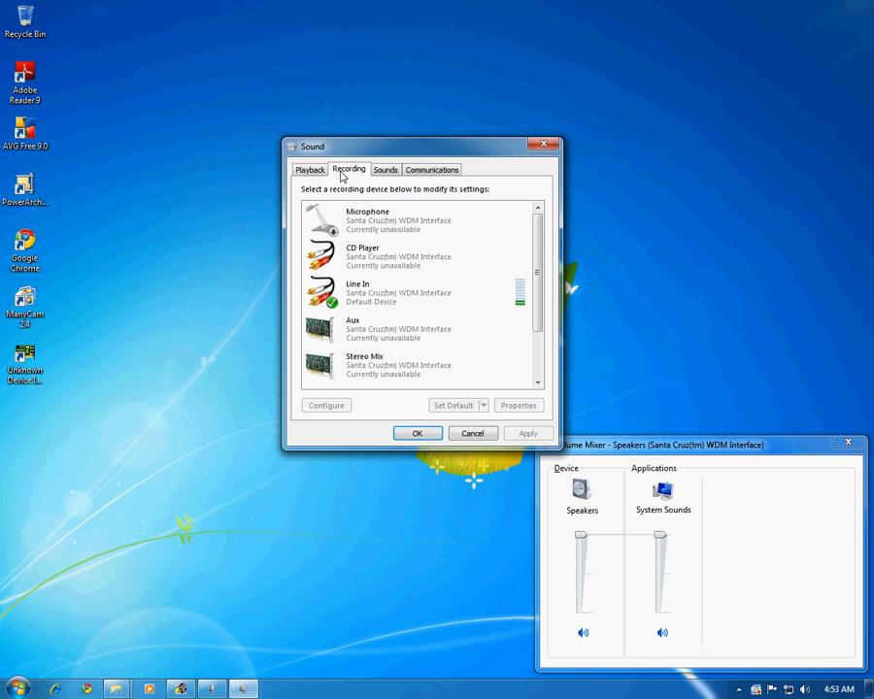
left_click(310, 171)
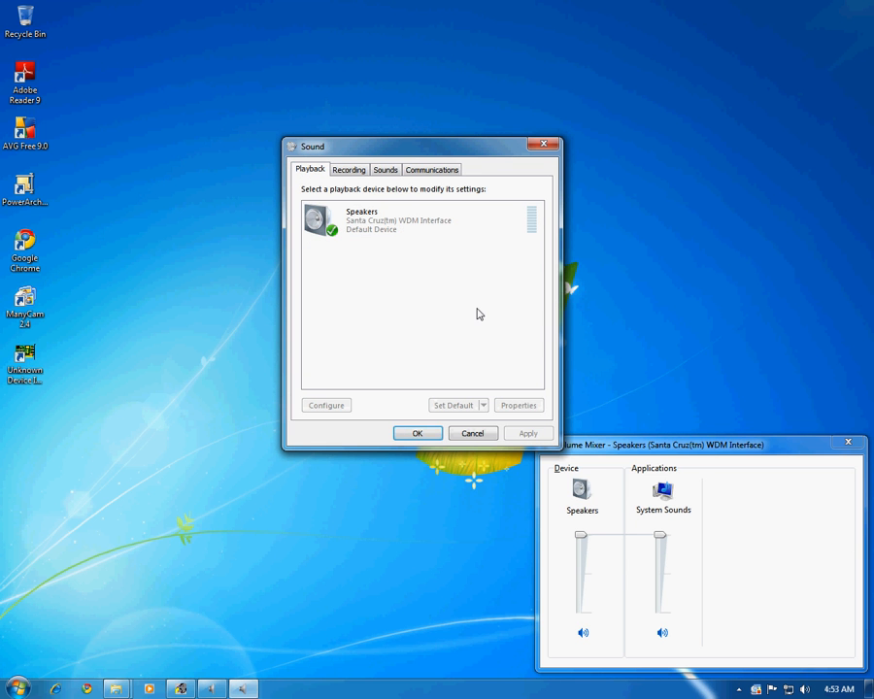
- Turn off the display of disabled and disconnected devices in the playback device list
right_click(421, 255)
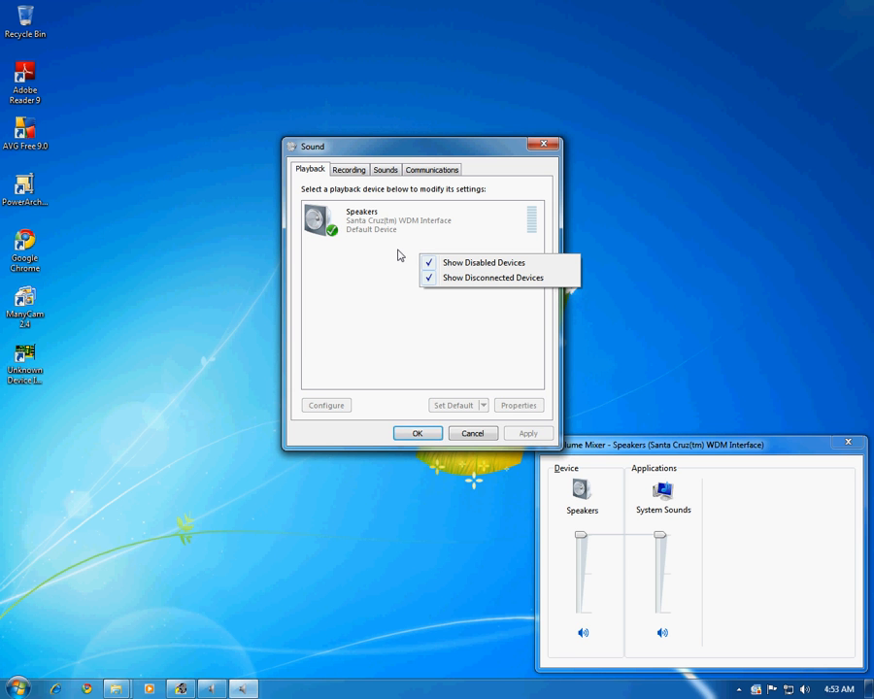
left_click(476, 264)
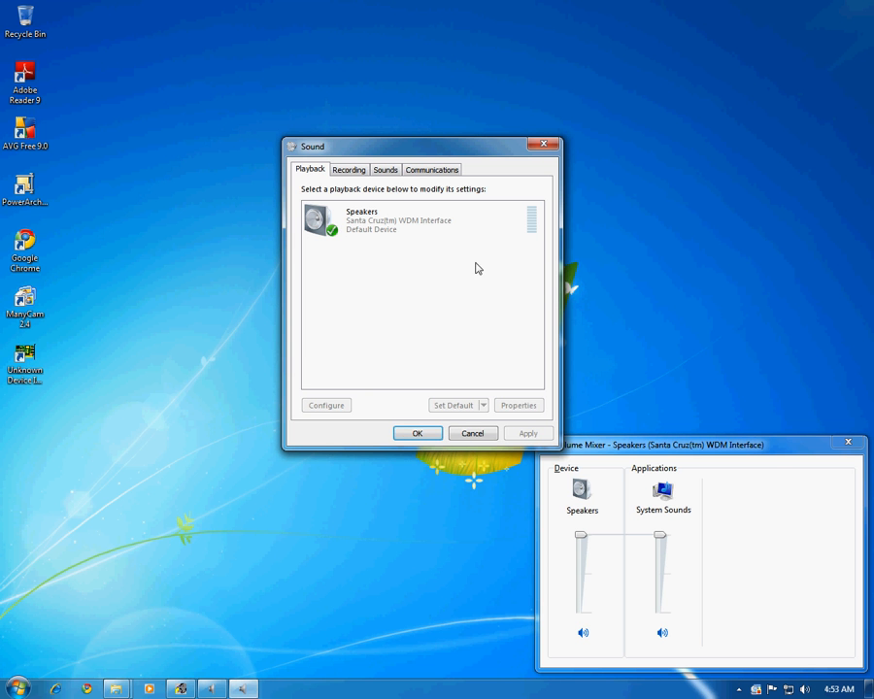
right_click(457, 259)
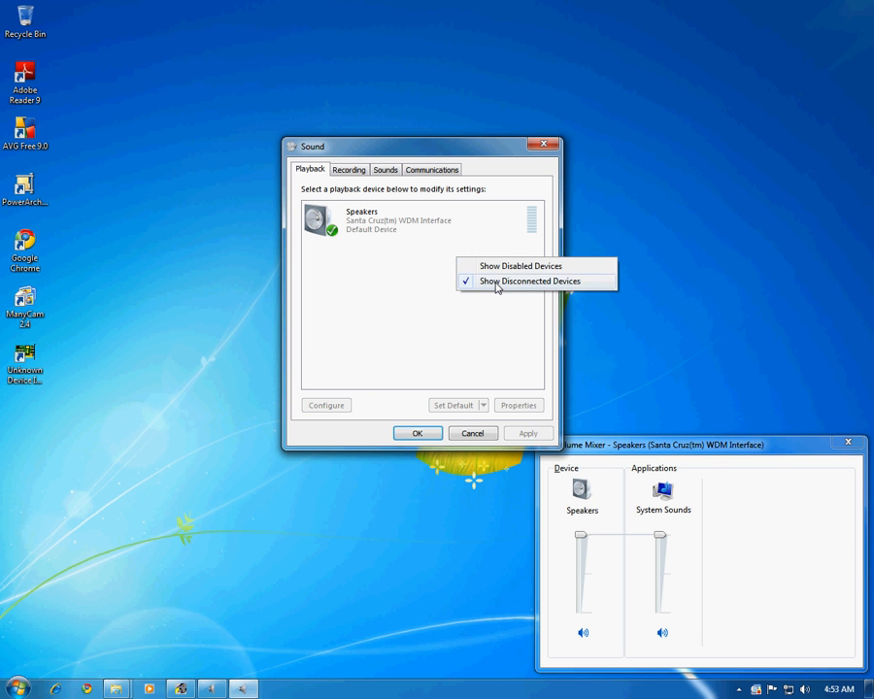
left_click(485, 281)
right_click(434, 262)
left_click(467, 276)
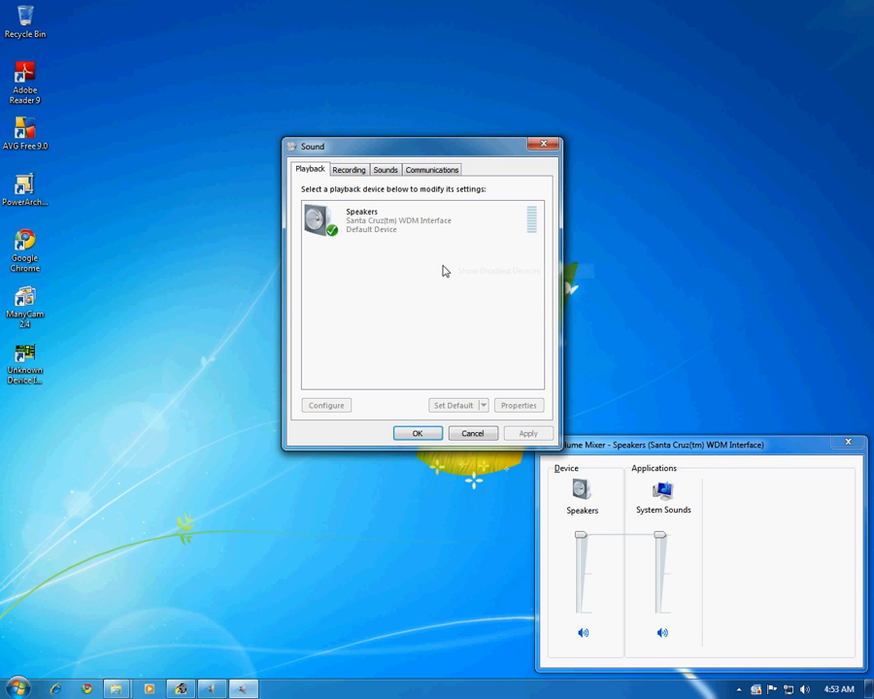
right_click(422, 263)
left_click(462, 286)
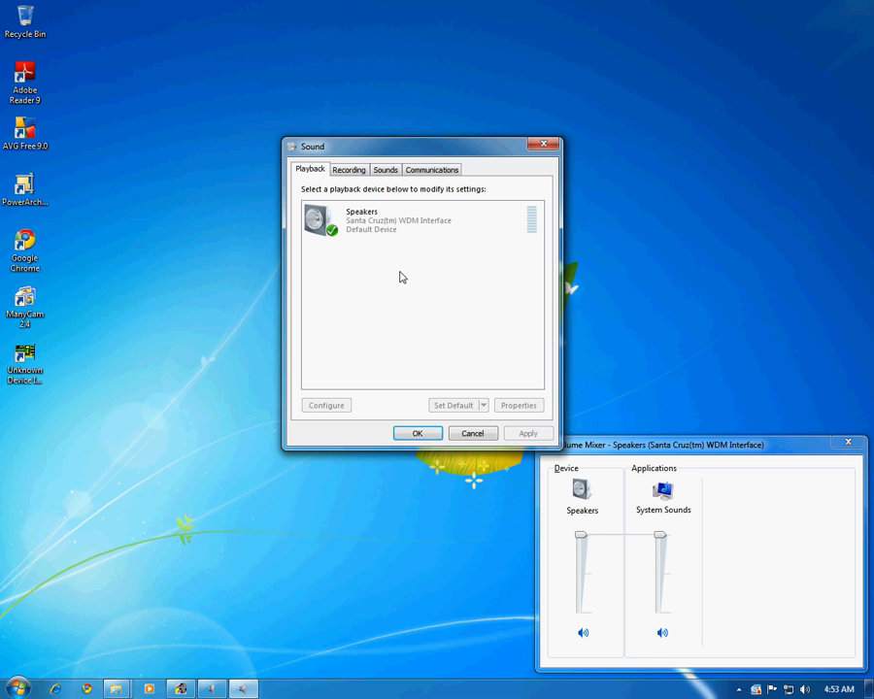
right_click(399, 275)
left_click(447, 282)
right_click(400, 267)
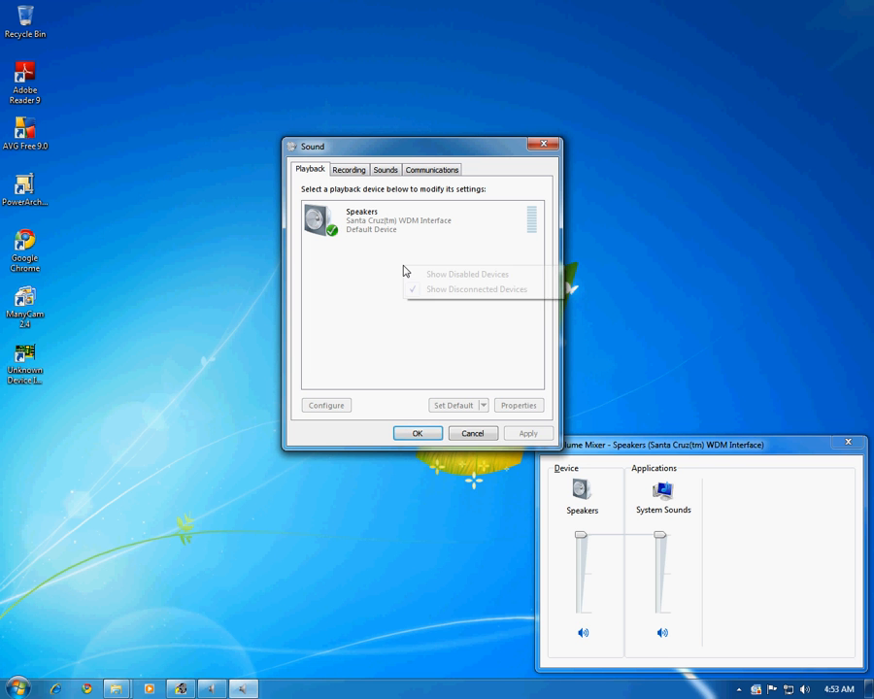
left_click(433, 291)
- Enable Show Disabled Devices and Show Disconnected Devices for the playback device list
right_click(401, 258)
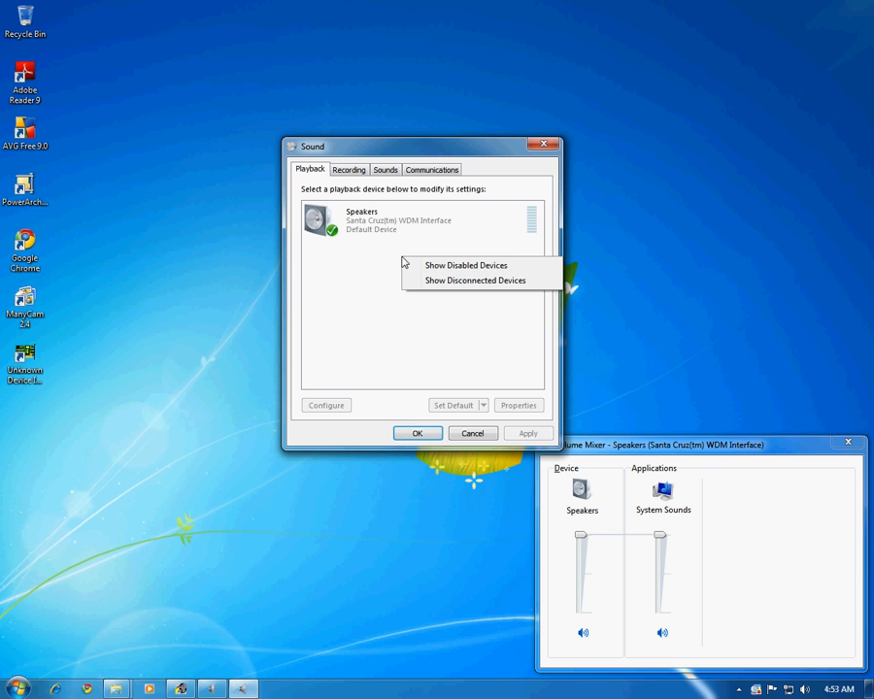
left_click(447, 267)
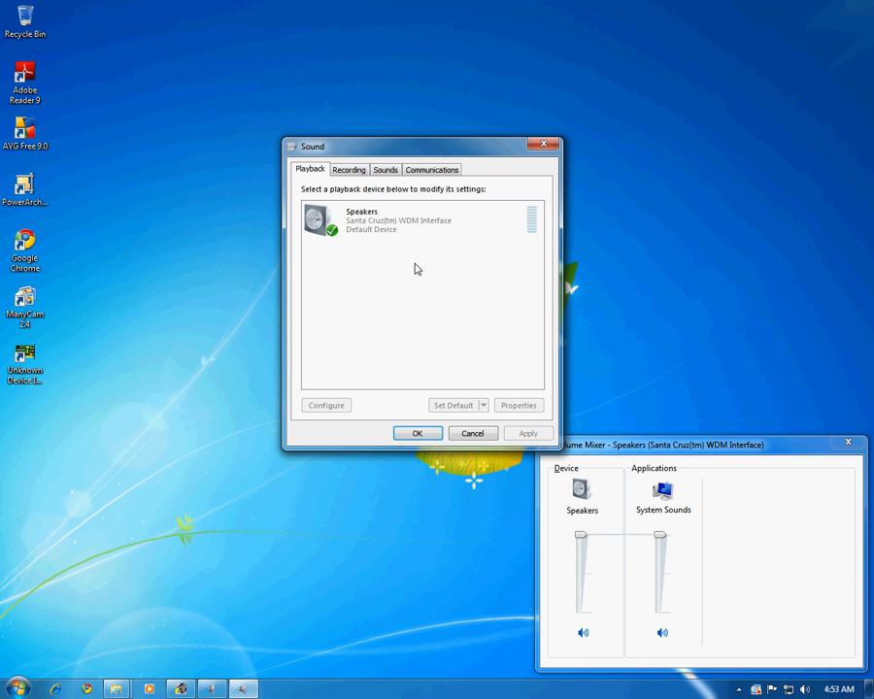
right_click(414, 264)
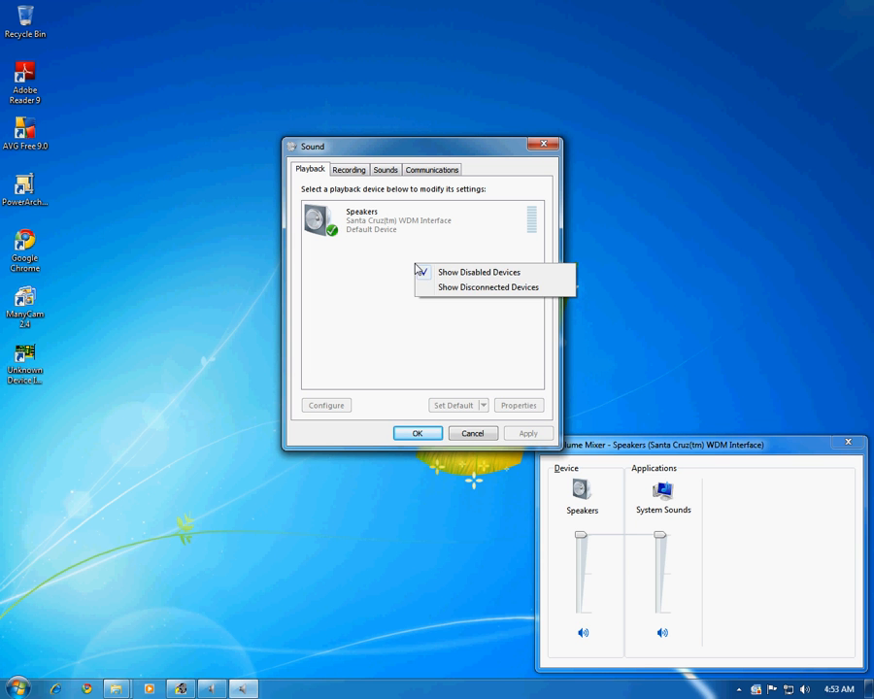
left_click(466, 288)
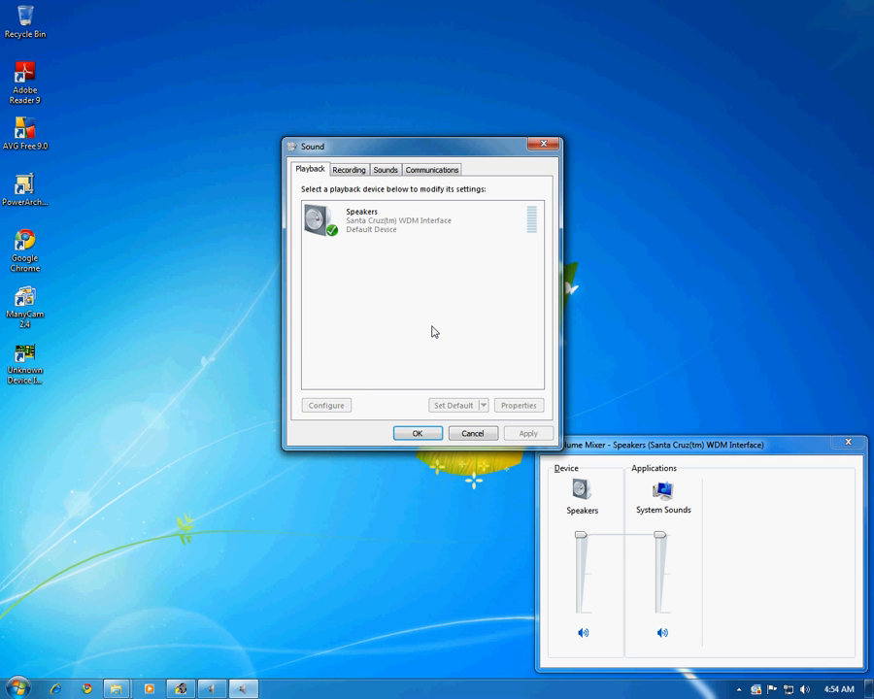
- Configure the default Speakers as Stereo with full-range front left and right speakers, testing the sound before finishing the setup
left_click(372, 220)
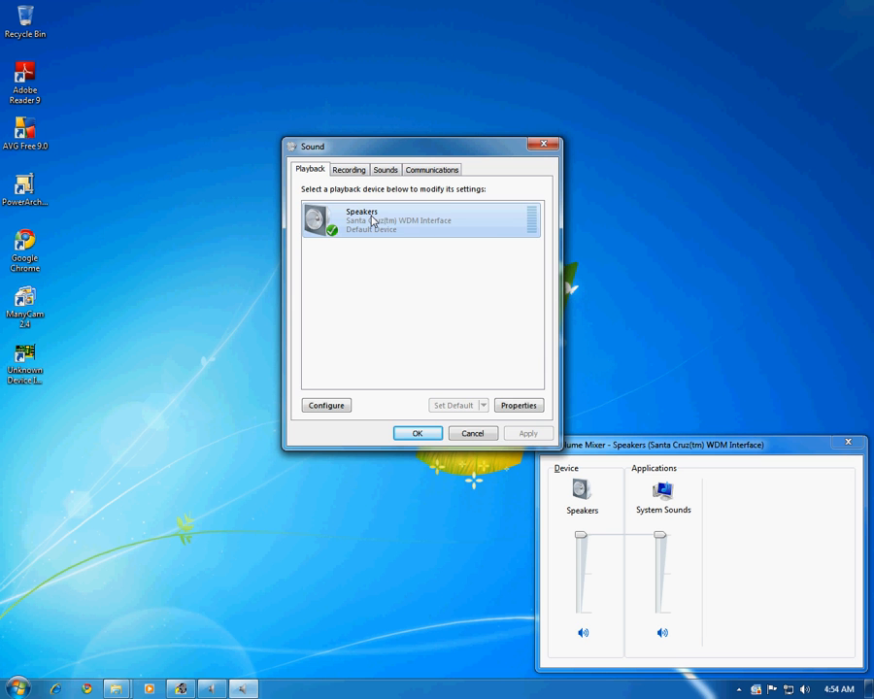
left_click(330, 408)
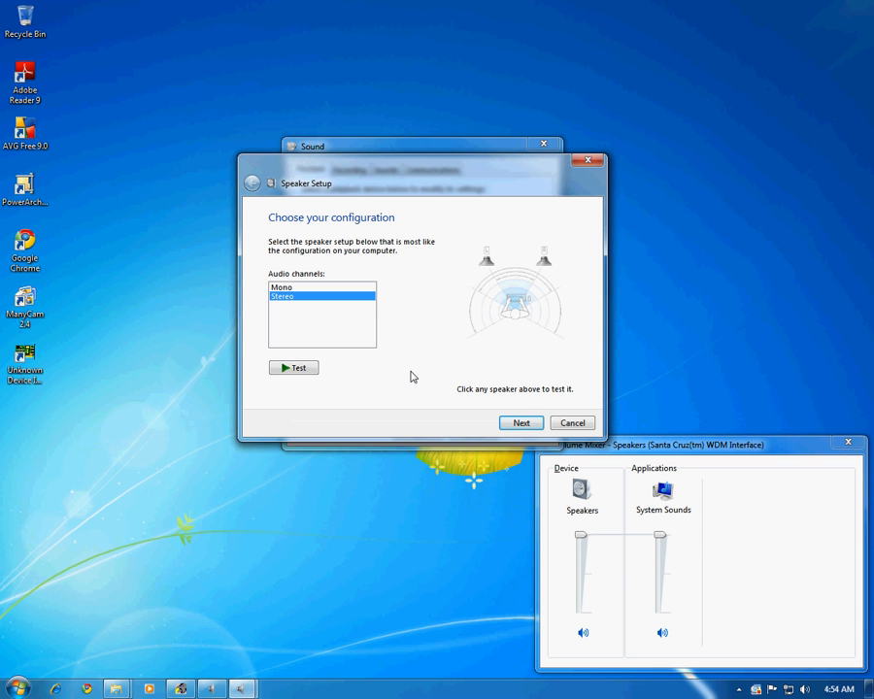
left_click(294, 369)
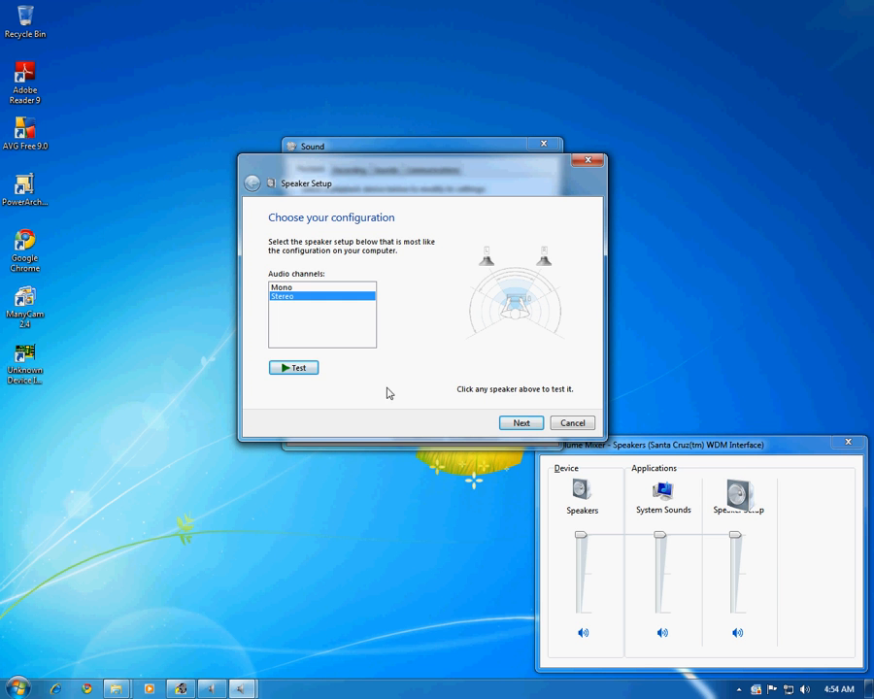
left_click(515, 424)
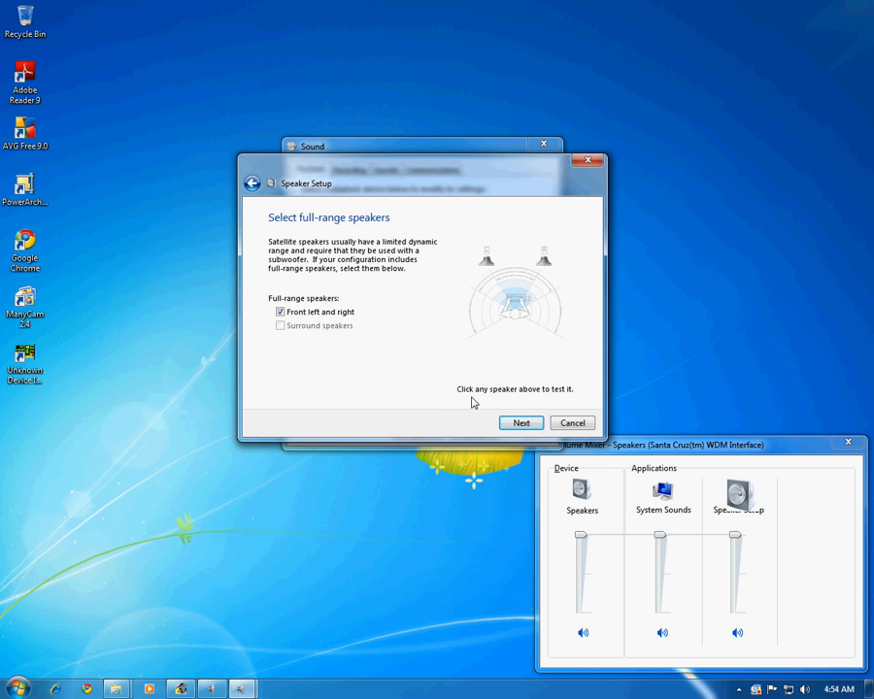
left_click(516, 422)
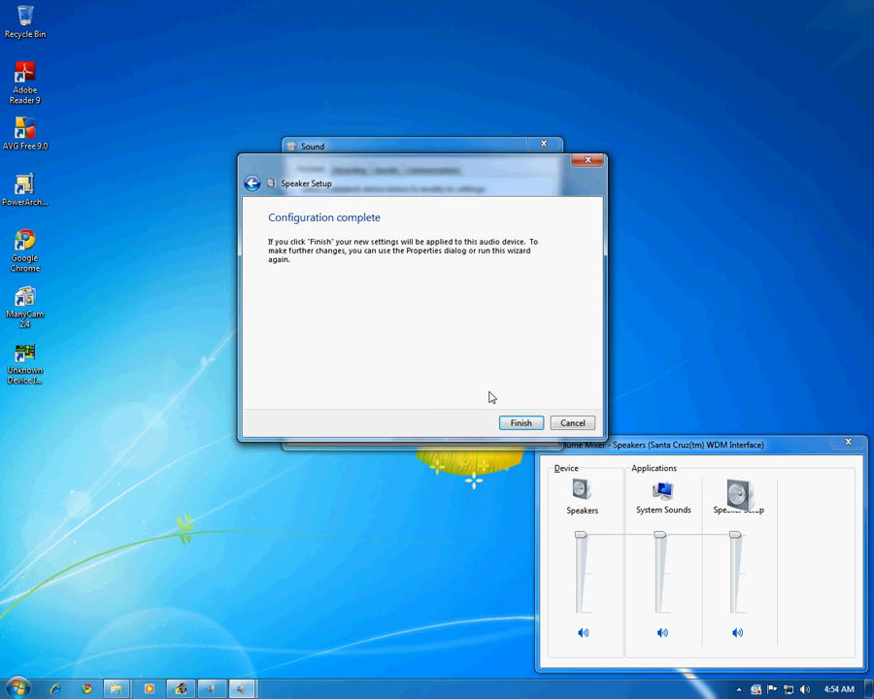
left_click(516, 423)
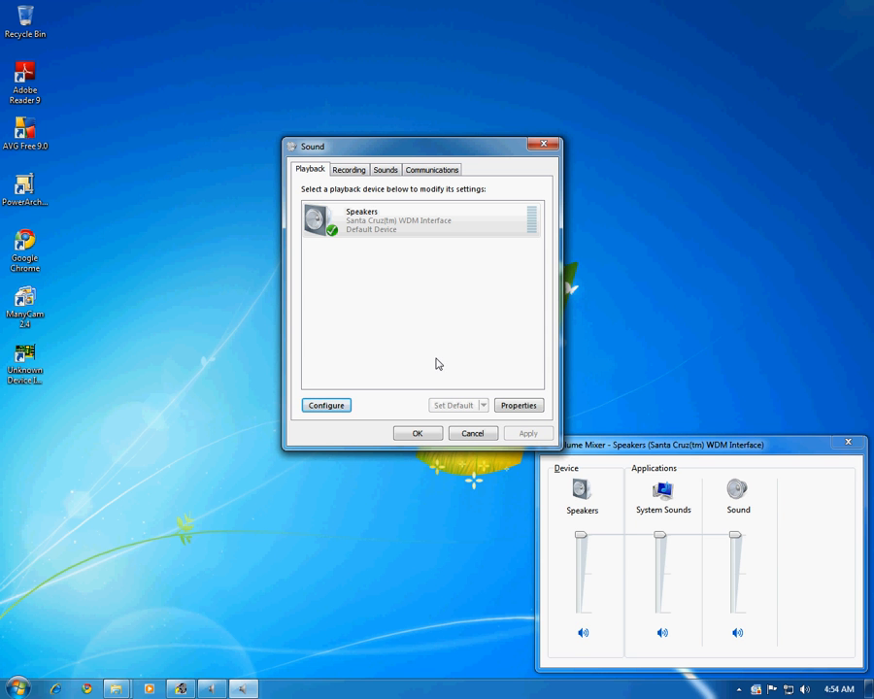
- Examine all the levels in the Speakers properties, toggling the Microphone mute twice
left_click(520, 405)
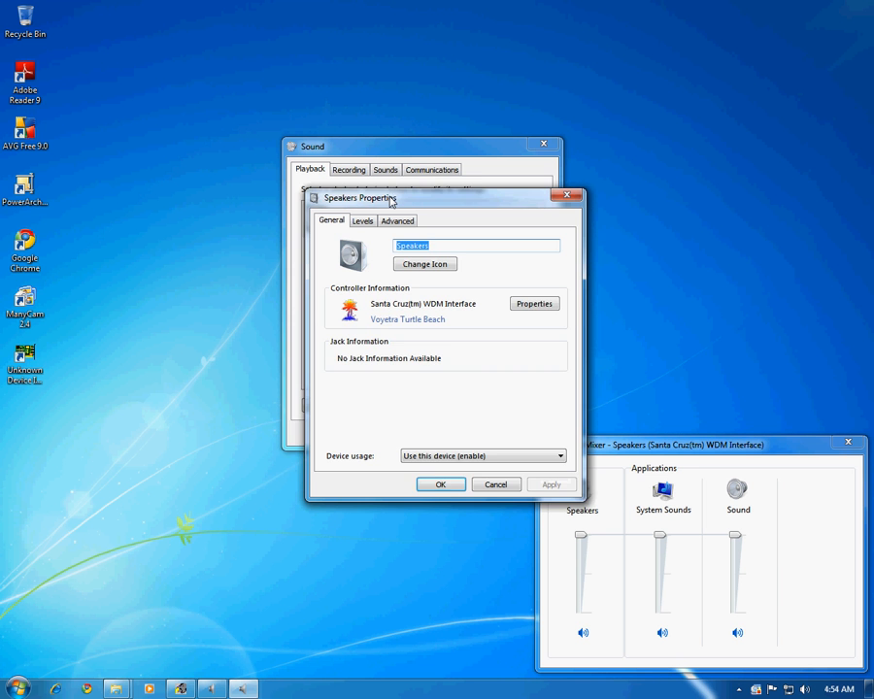
left_click_drag(391, 201, 370, 205)
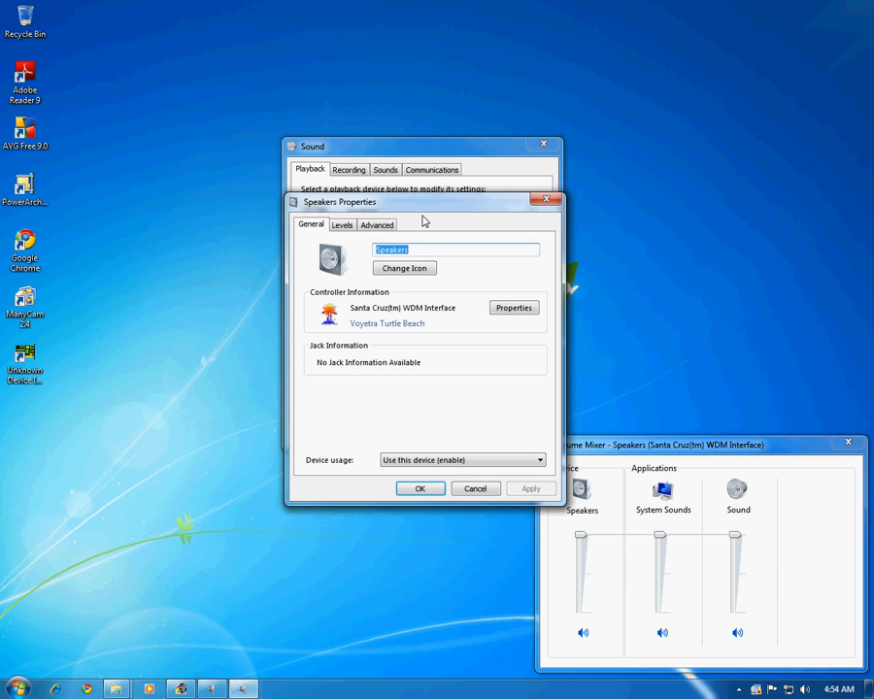
left_click(343, 226)
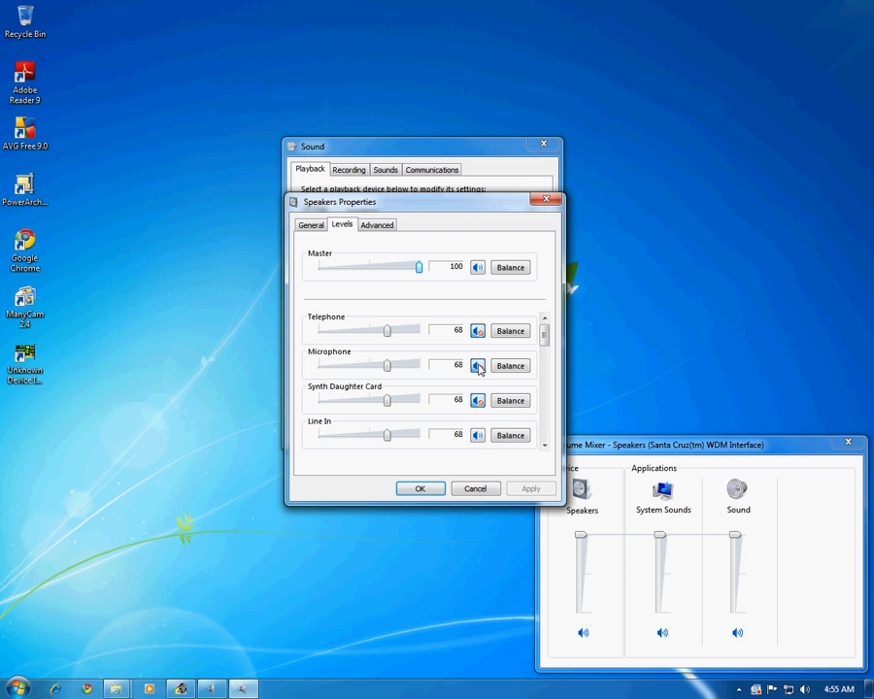
left_click(479, 371)
left_click(478, 366)
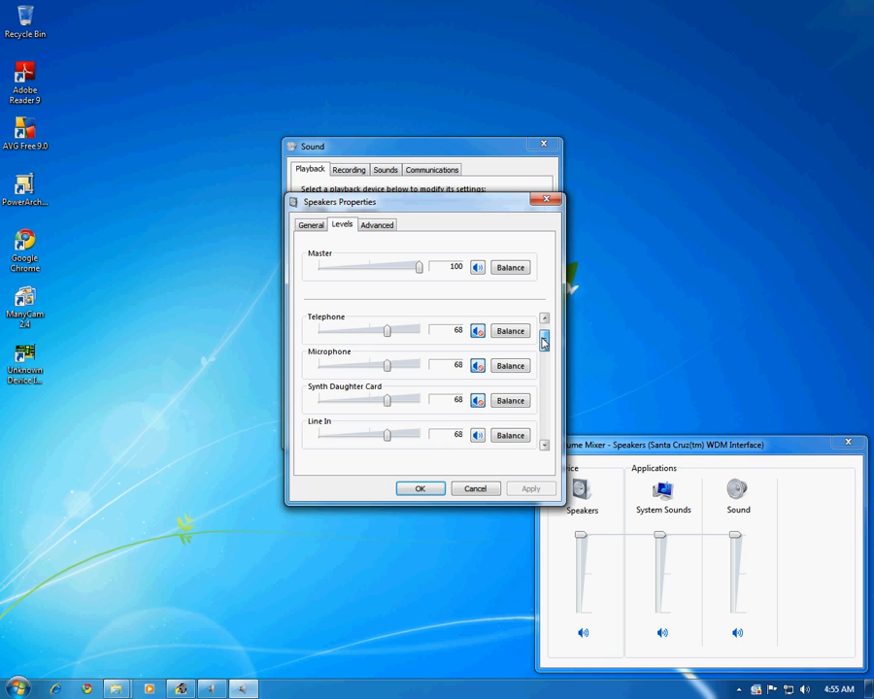
left_click_drag(542, 337, 544, 377)
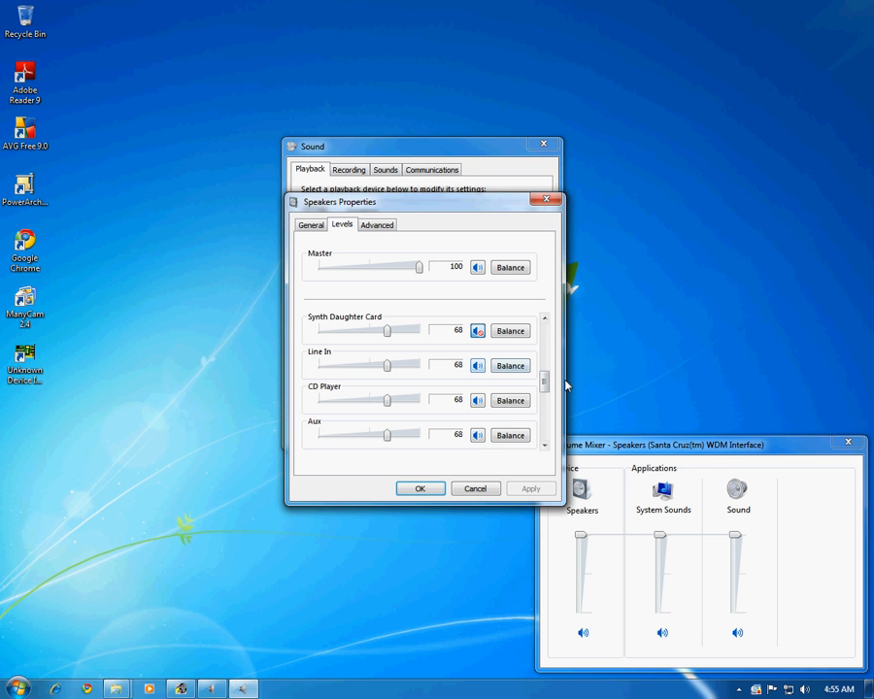
left_click_drag(549, 384, 548, 430)
left_click_drag(555, 363, 555, 326)
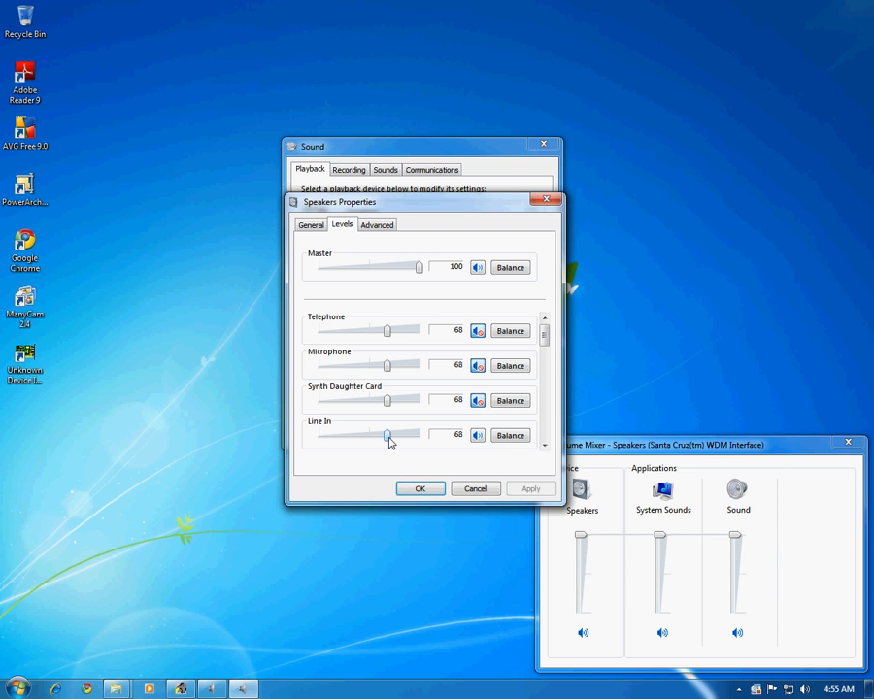
- Choose 16 bit, 44100 Hz (CD Quality) as the speakers' default format, test it and accept the properties
left_click(375, 228)
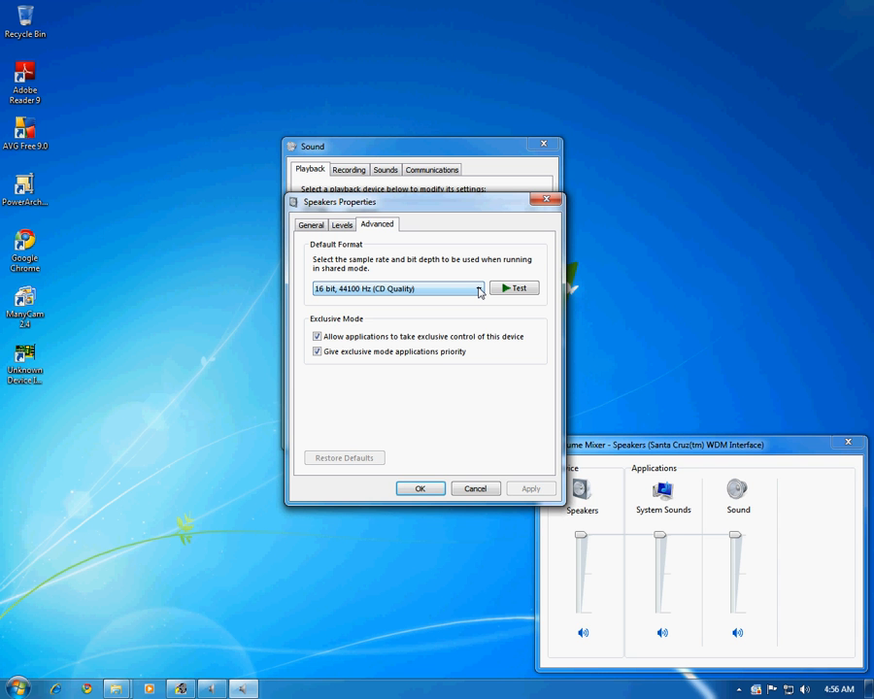
left_click(479, 292)
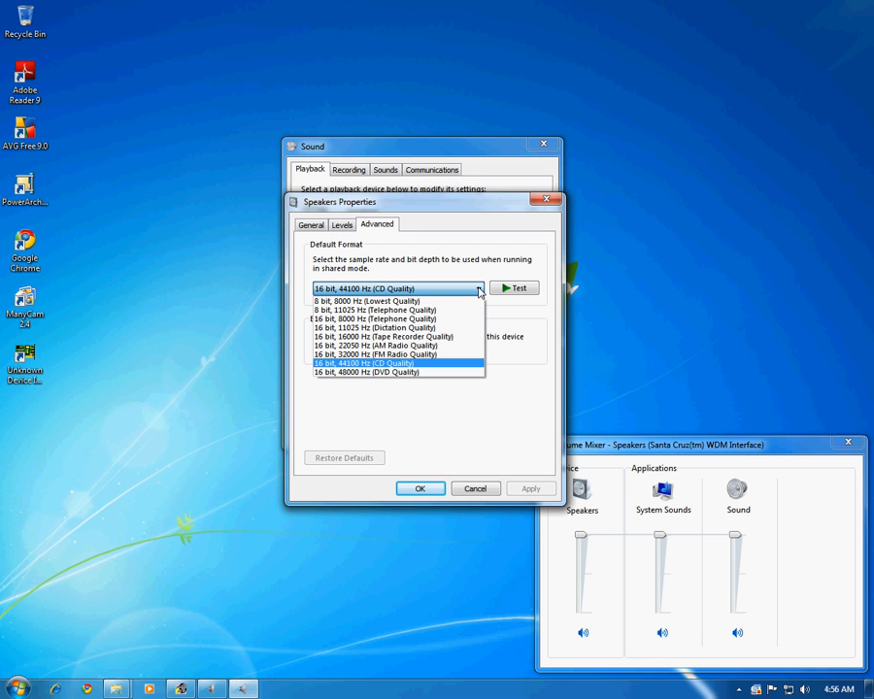
left_click(413, 367)
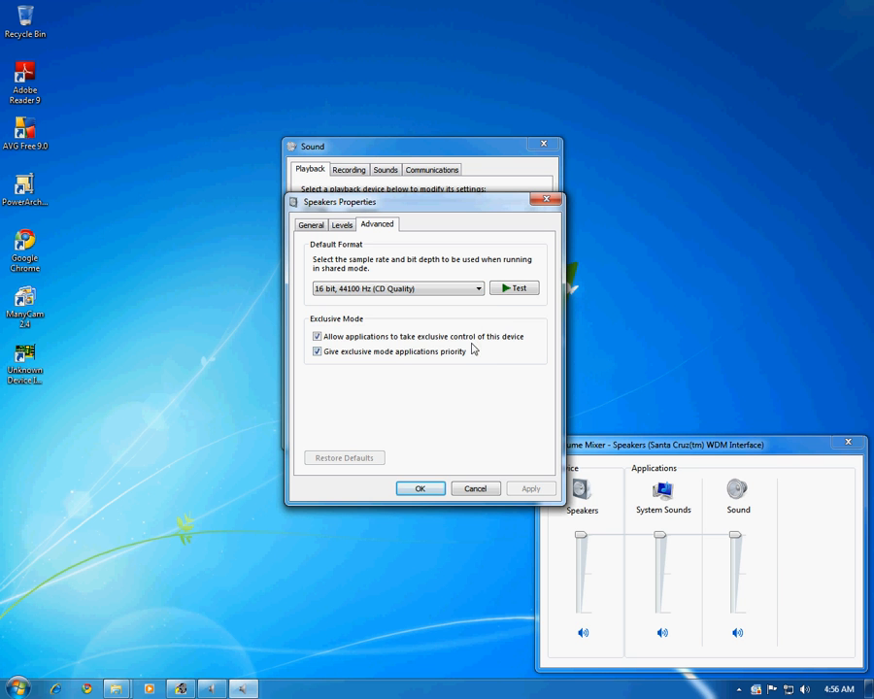
left_click(515, 289)
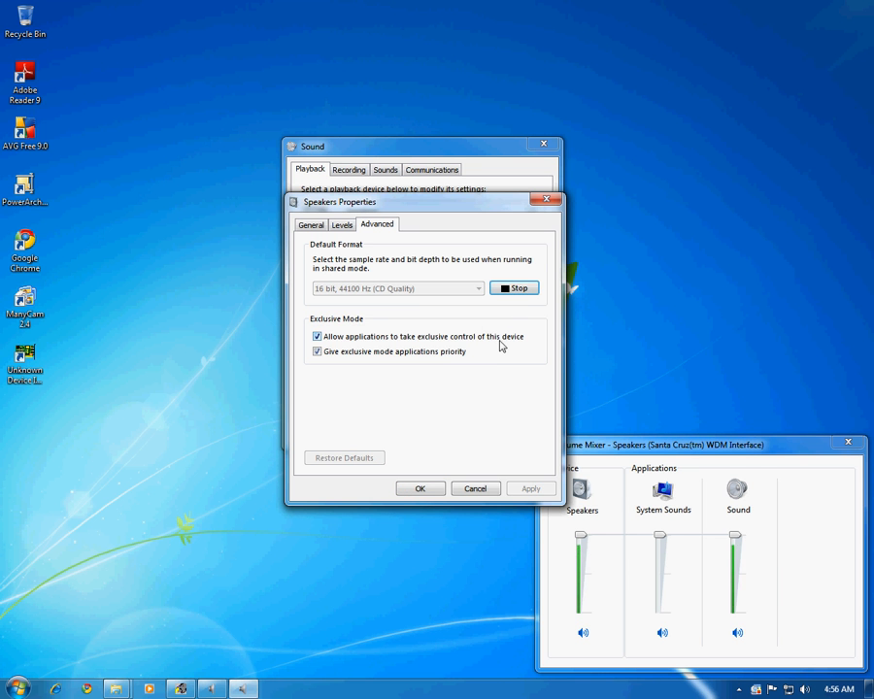
left_click(313, 226)
left_click(421, 488)
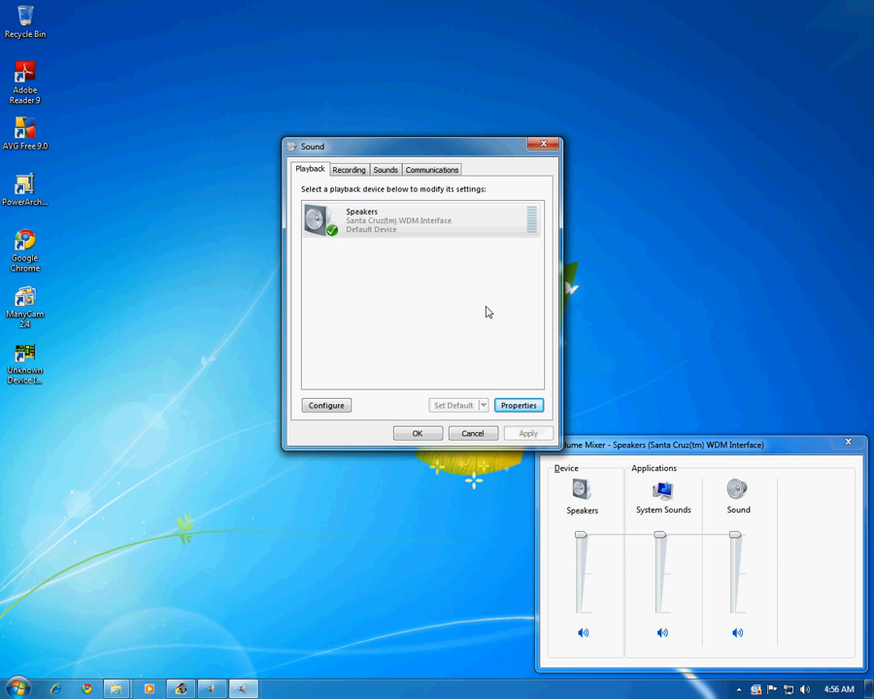
- Turn off Show Disabled Devices and Show Disconnected Devices for the recording device list
left_click(349, 171)
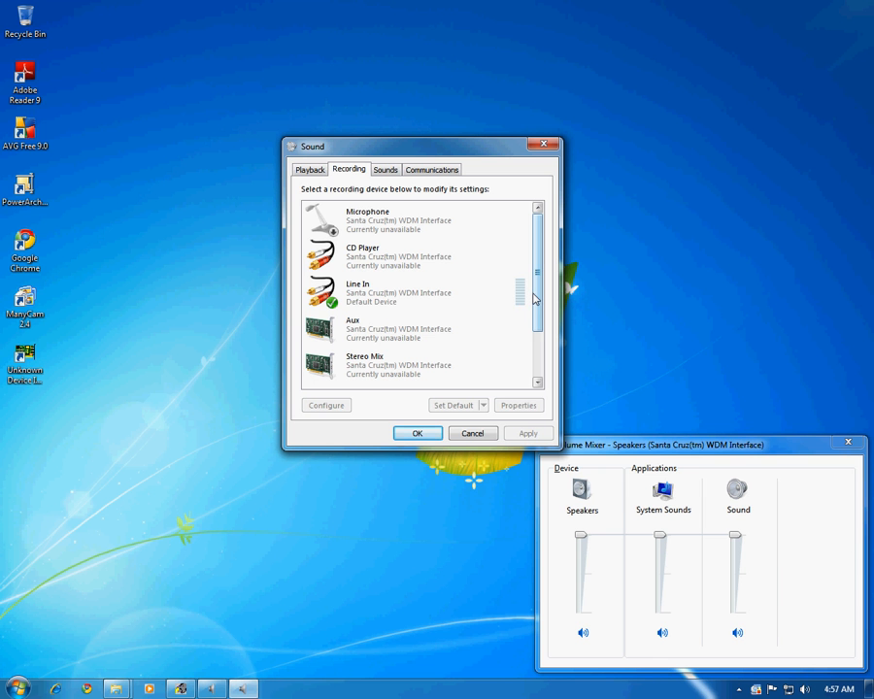
right_click(502, 339)
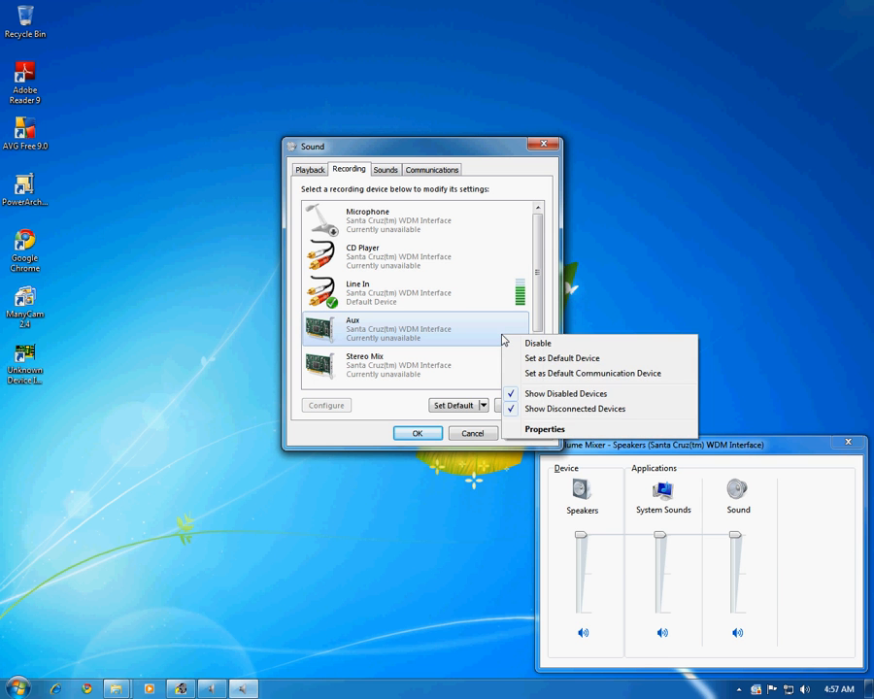
left_click(564, 394)
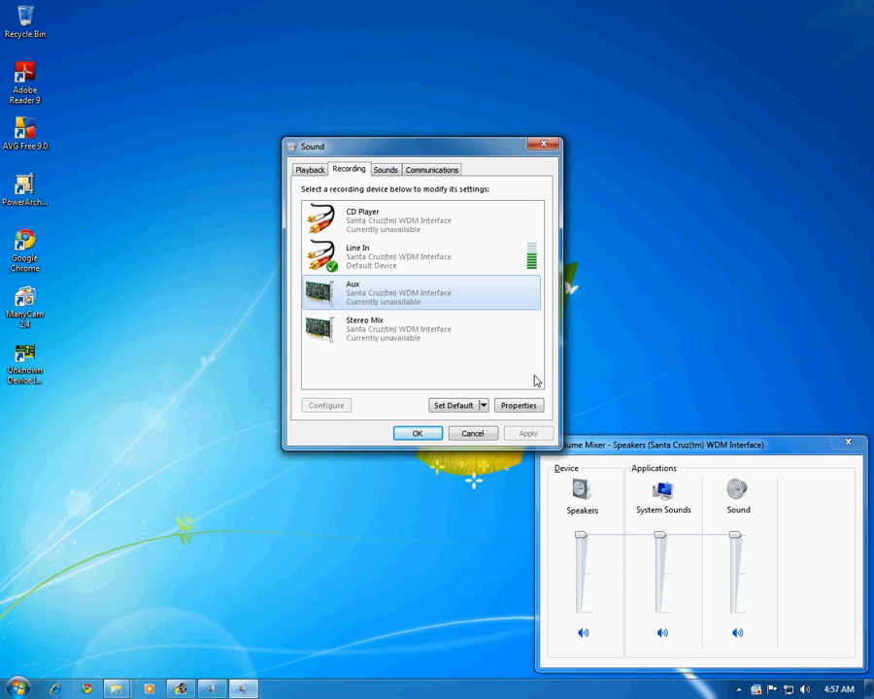
right_click(517, 361)
left_click(563, 379)
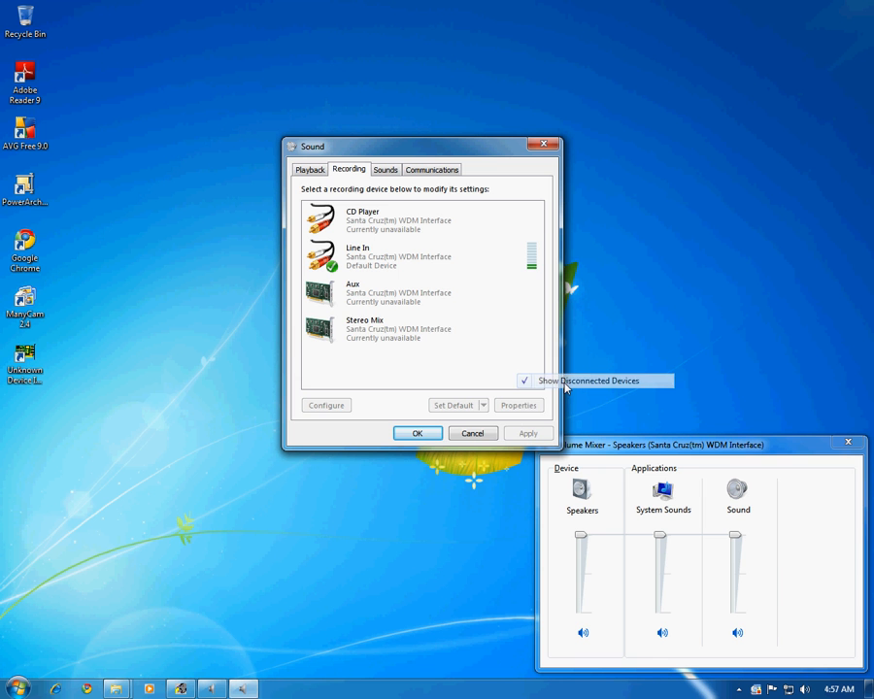
right_click(514, 363)
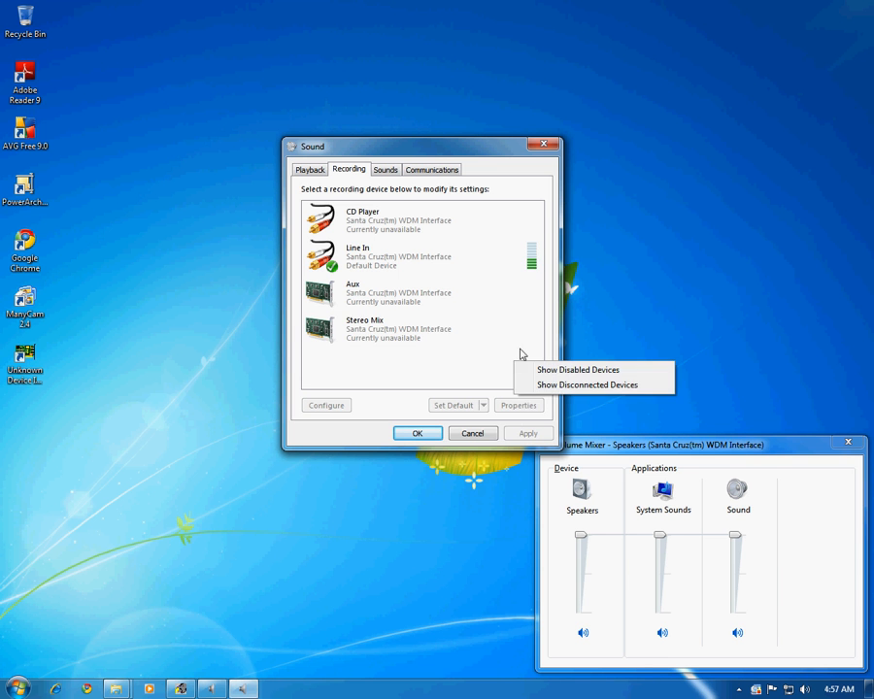
left_click(521, 351)
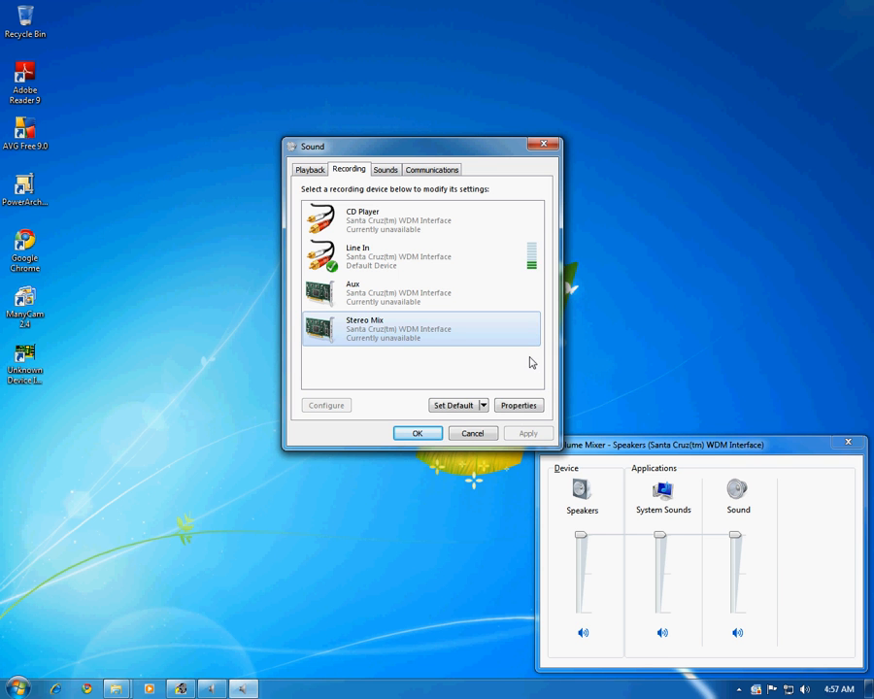
- Enable Show Disabled Devices and Show Disconnected Devices for the recording device list
right_click(509, 368)
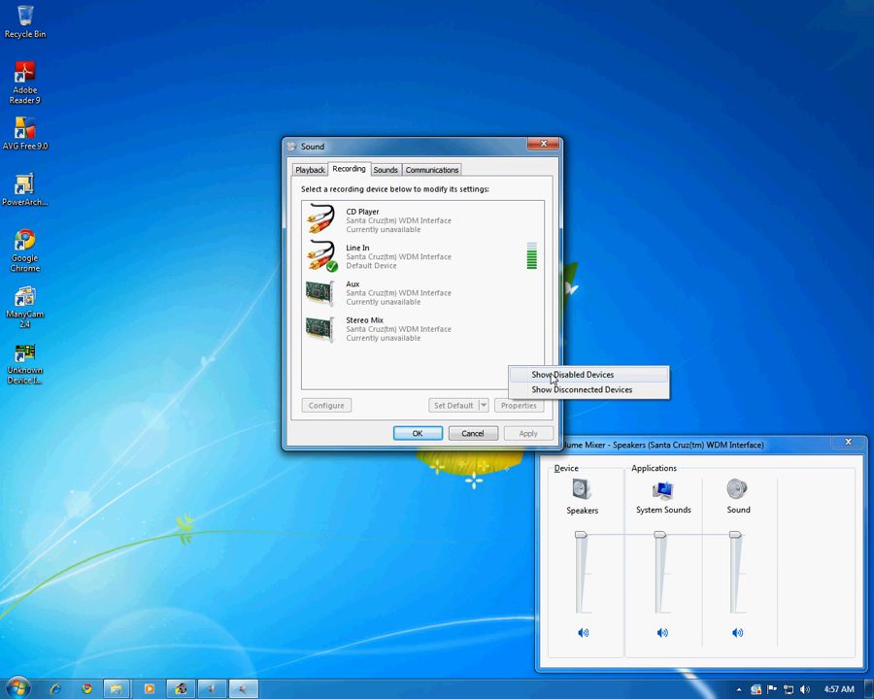
left_click(551, 375)
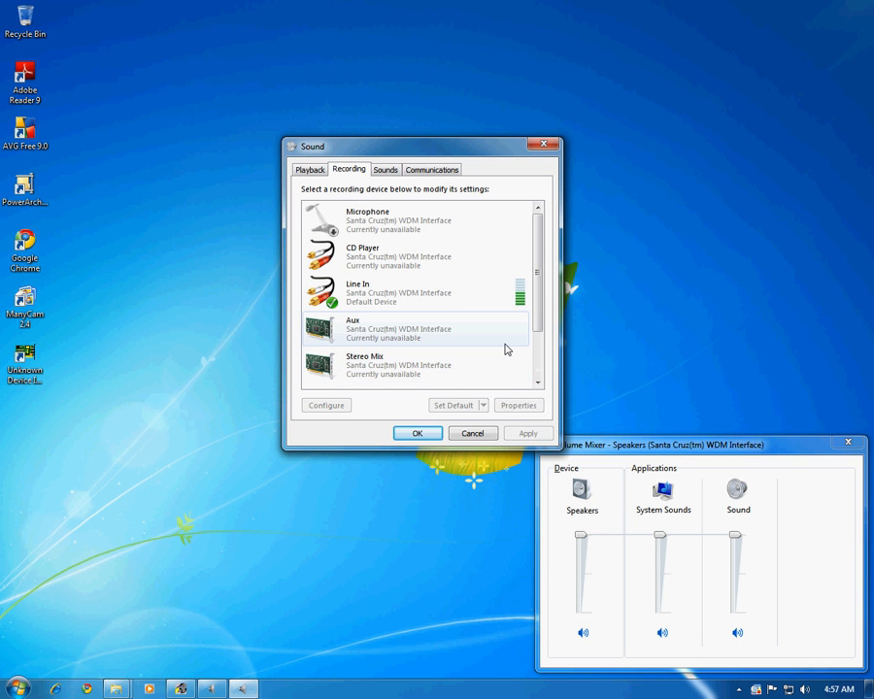
right_click(506, 349)
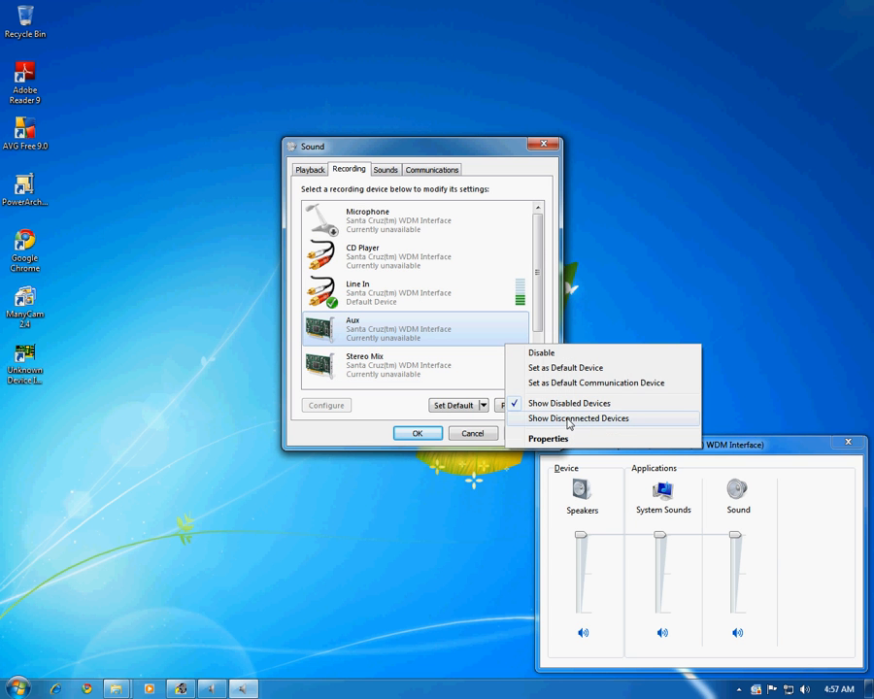
left_click(564, 419)
scroll(545, 379, "down", 2)
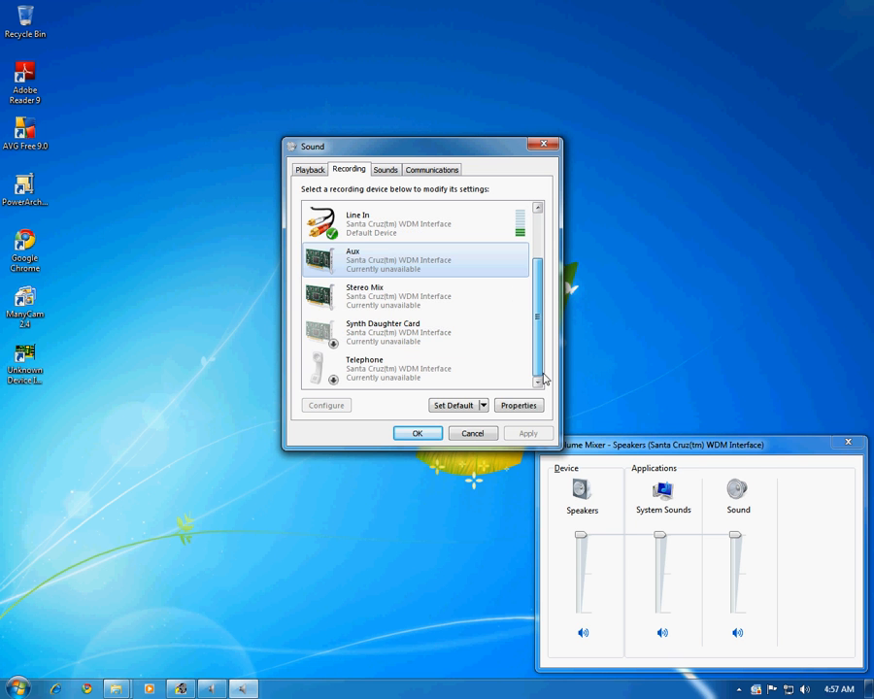
scroll(549, 291, "up", 2)
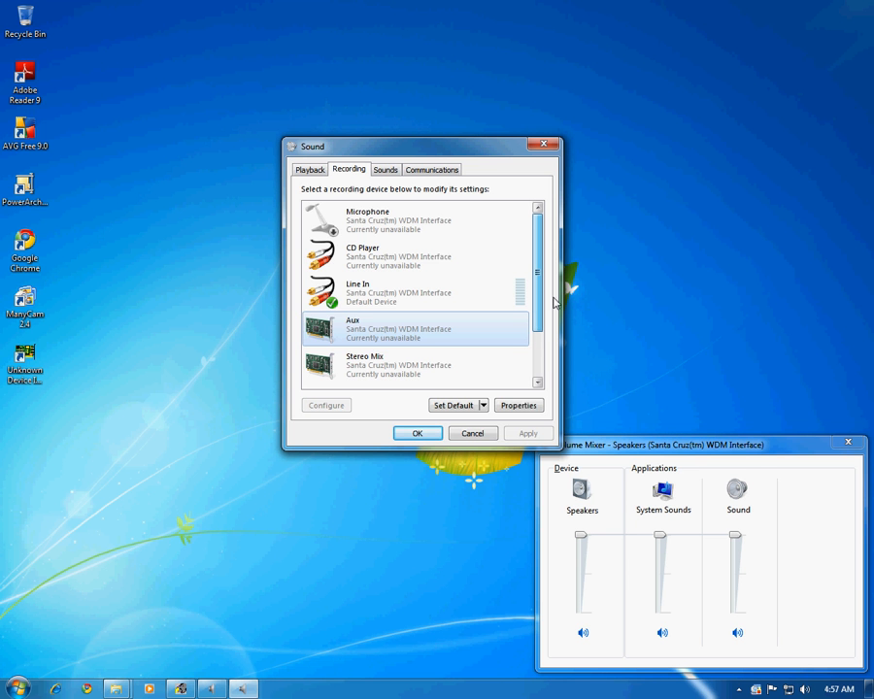
mouse_move(553, 298)
left_mouse_down()
mouse_move(556, 315)
mouse_move(557, 304)
left_mouse_up()
- Examine the general, listen and level settings of the Line In recording device, including its channel balance
left_click(426, 295)
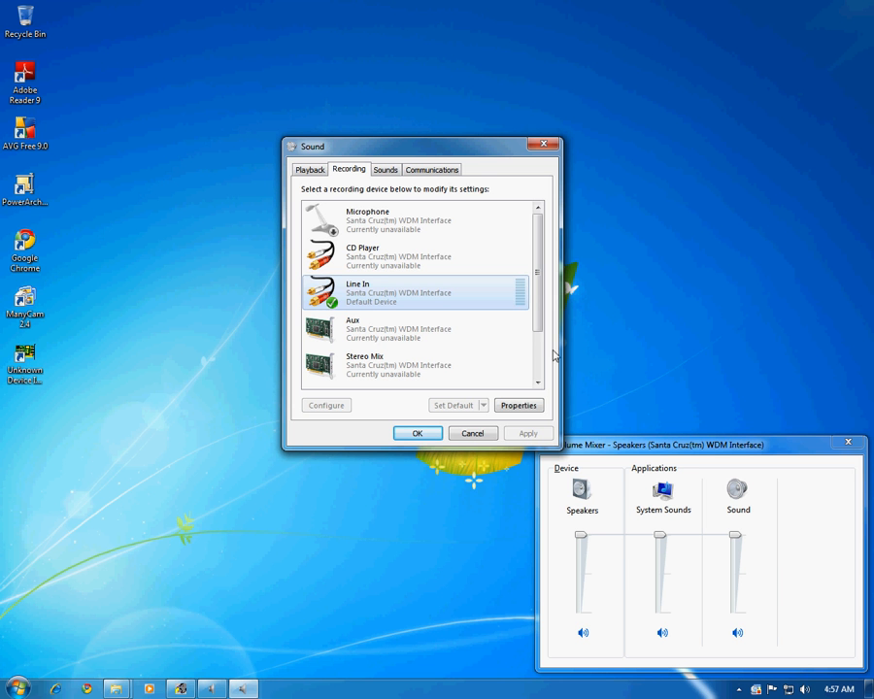
left_click(530, 406)
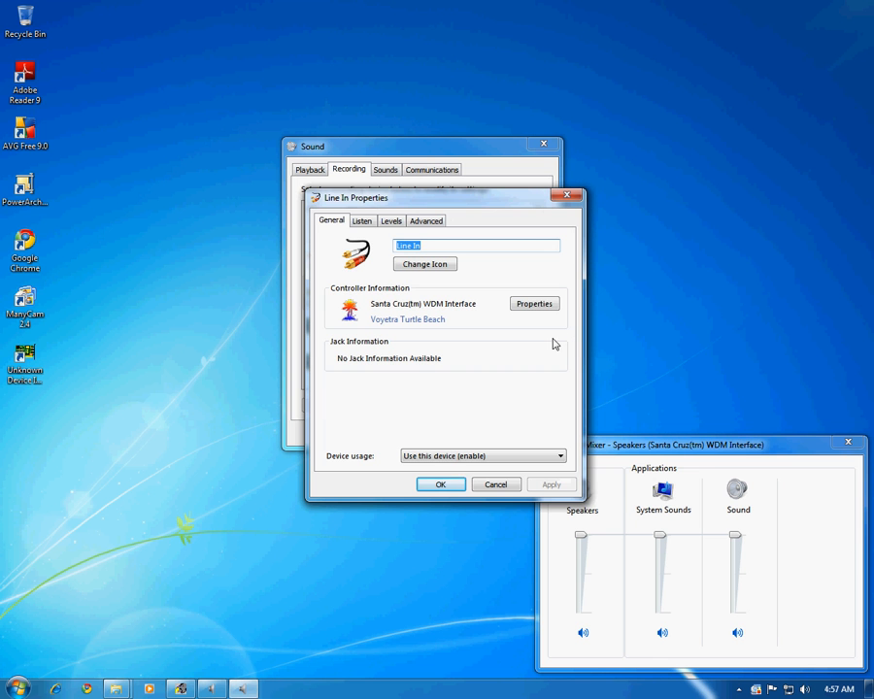
left_click(362, 222)
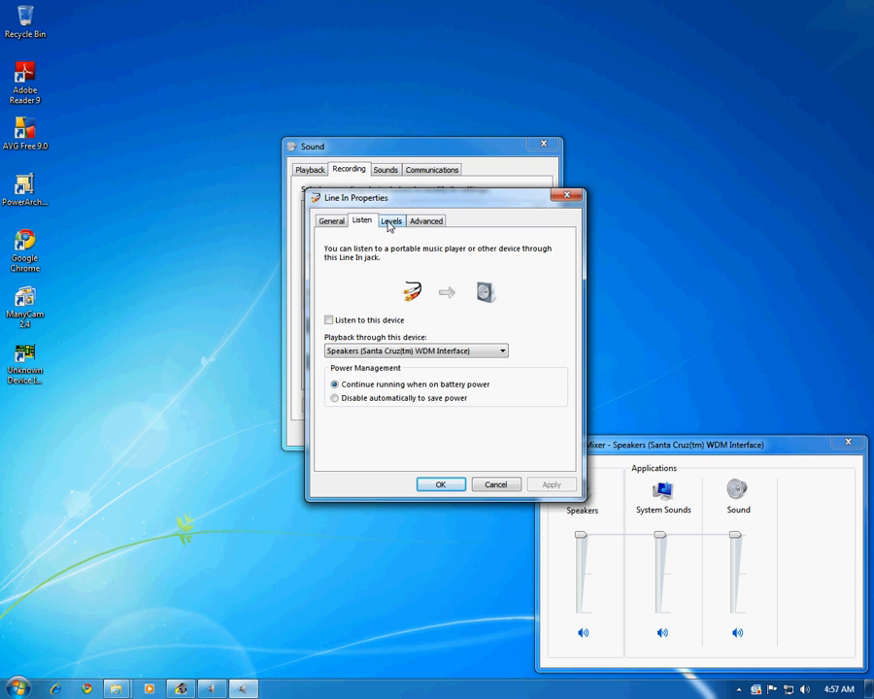
left_click(392, 223)
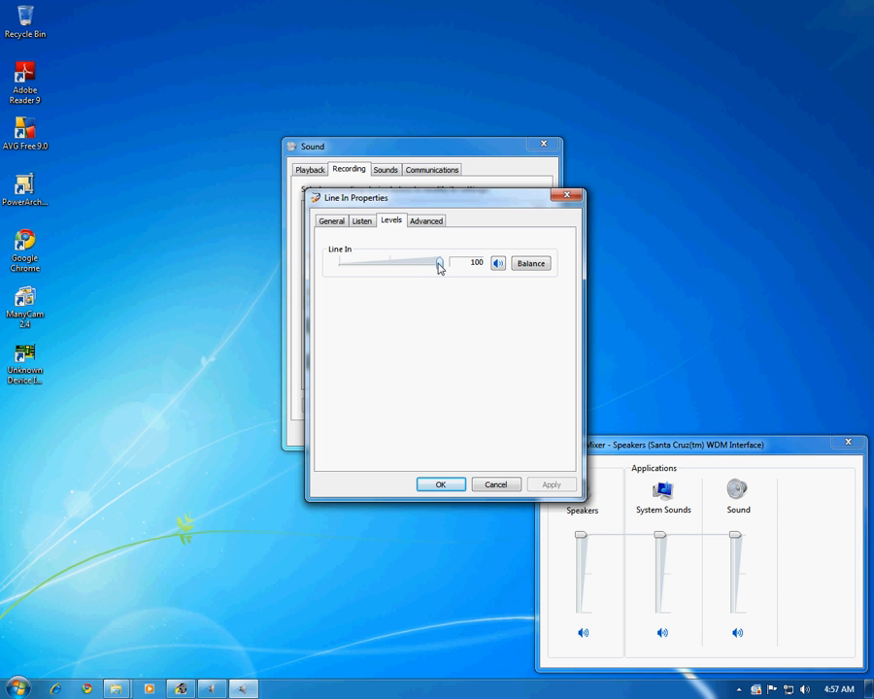
mouse_move(439, 268)
left_mouse_down()
mouse_move(401, 269)
mouse_move(444, 269)
left_mouse_up()
left_click(530, 264)
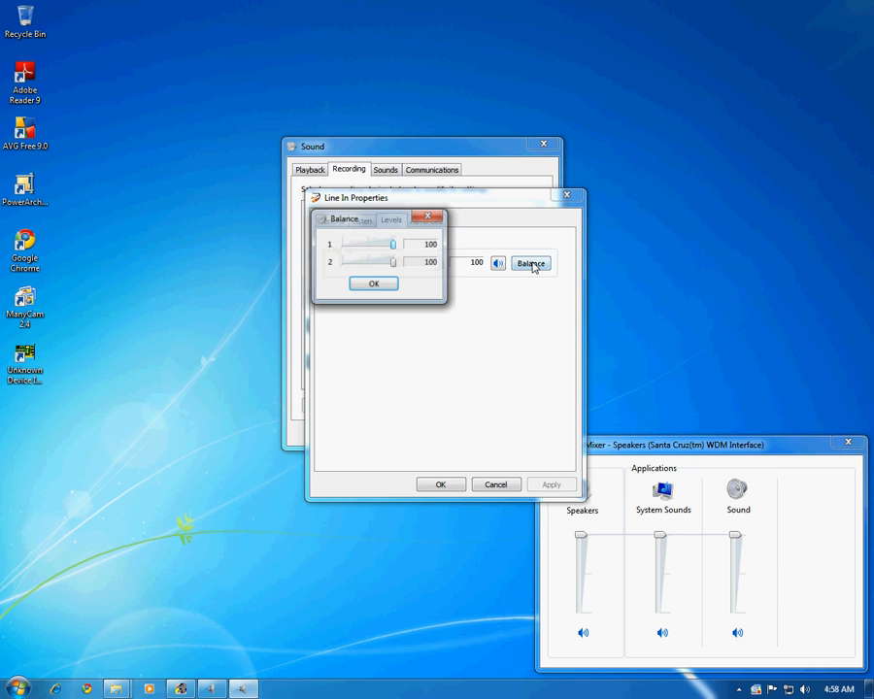
left_click(390, 282)
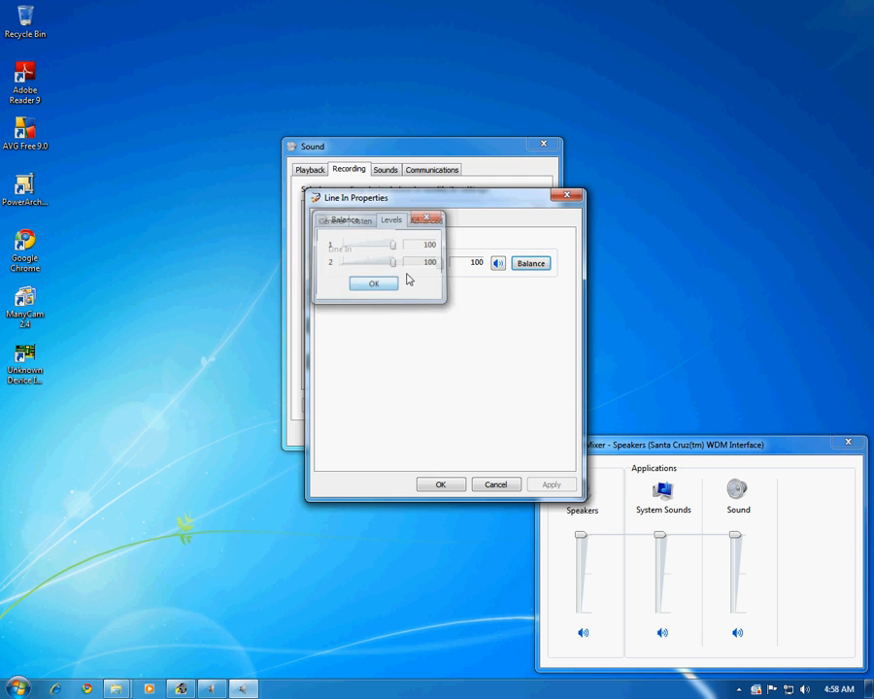
- Choose 2 channel, 16 bit, 44100 Hz (CD Quality) as Line In's default format and accept the properties
left_click(423, 222)
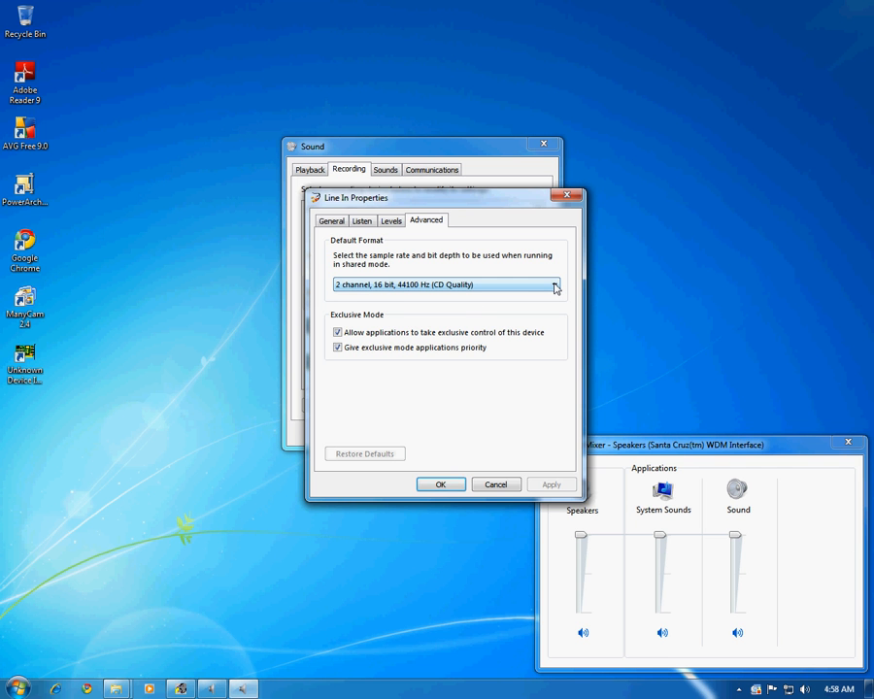
left_click(554, 286)
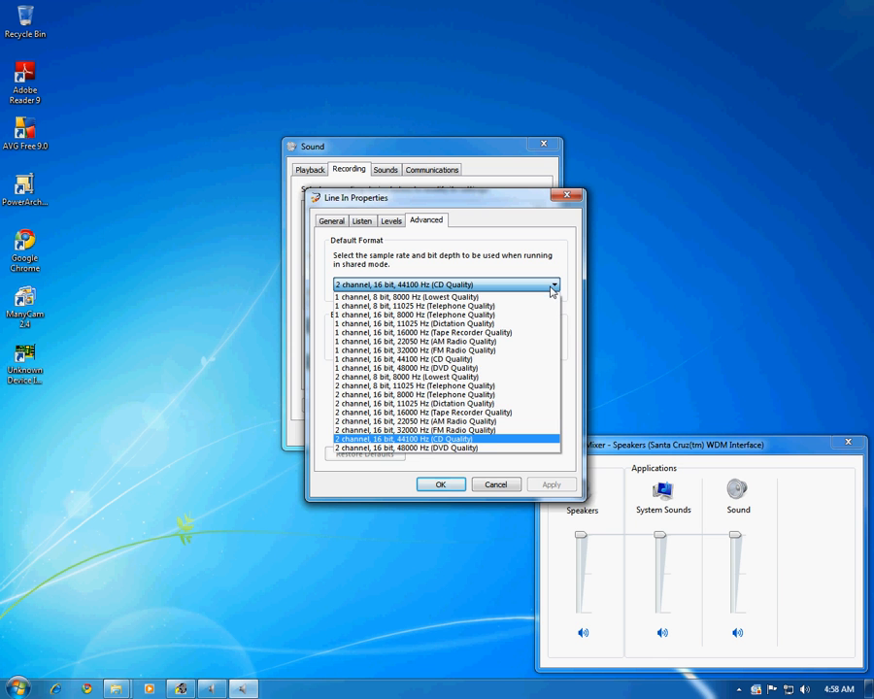
left_click(497, 439)
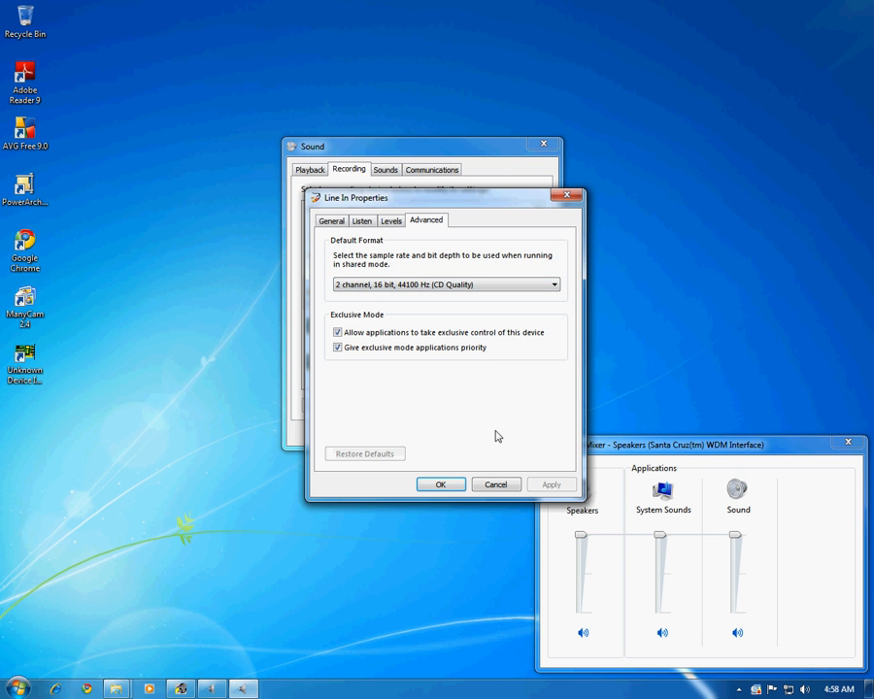
left_click(443, 485)
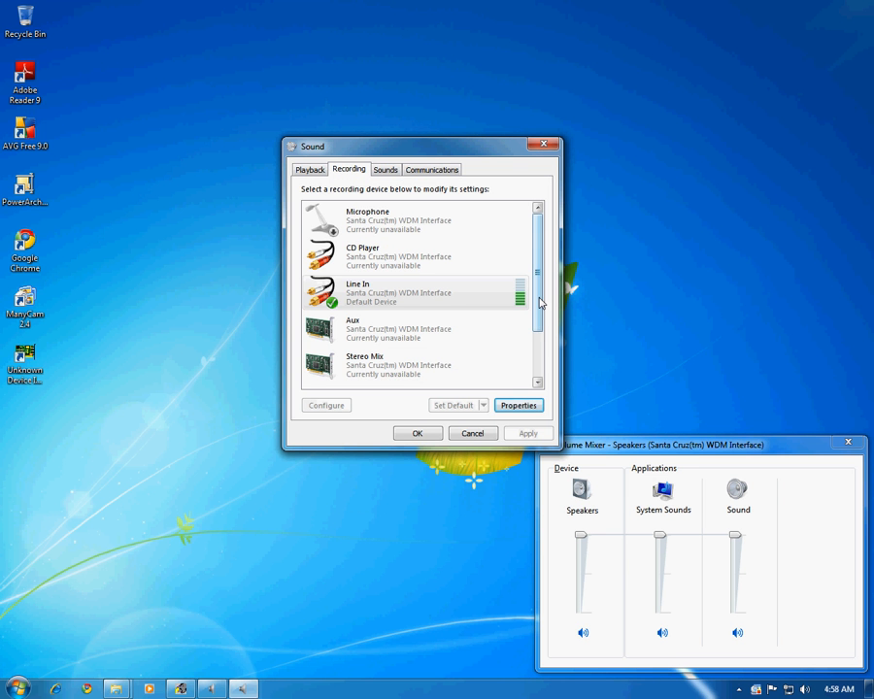
- Examine the general, listen, level and default format settings of the Stereo Mix recording device, closing its properties when finished
left_click_drag(541, 303, 548, 352)
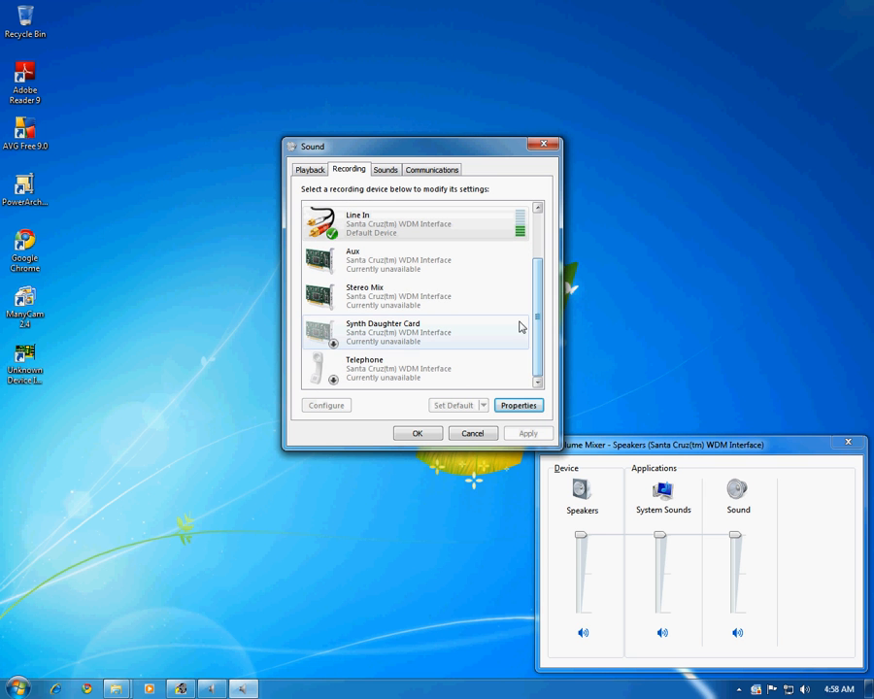
left_click(457, 305)
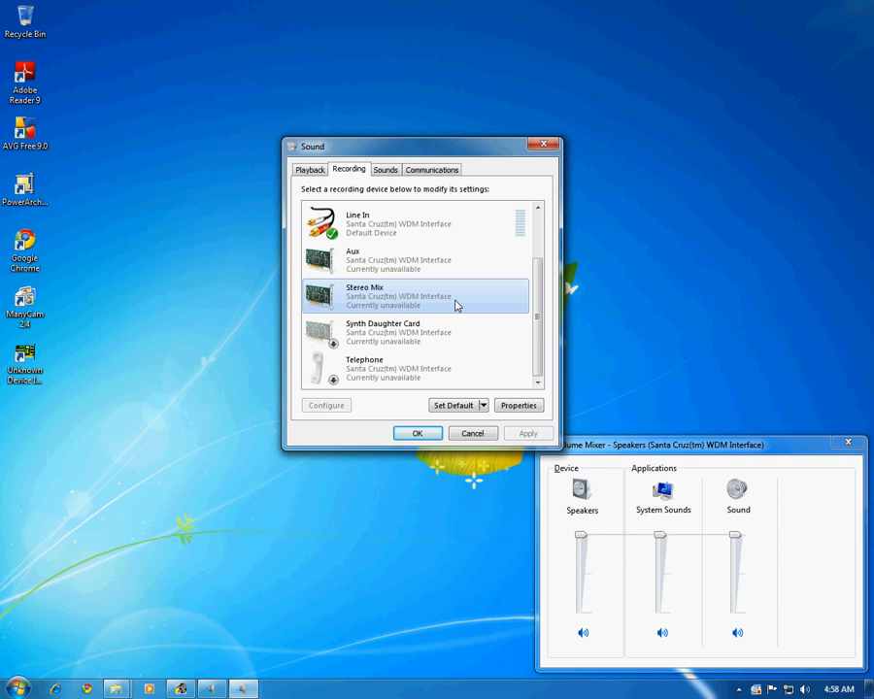
left_click(521, 405)
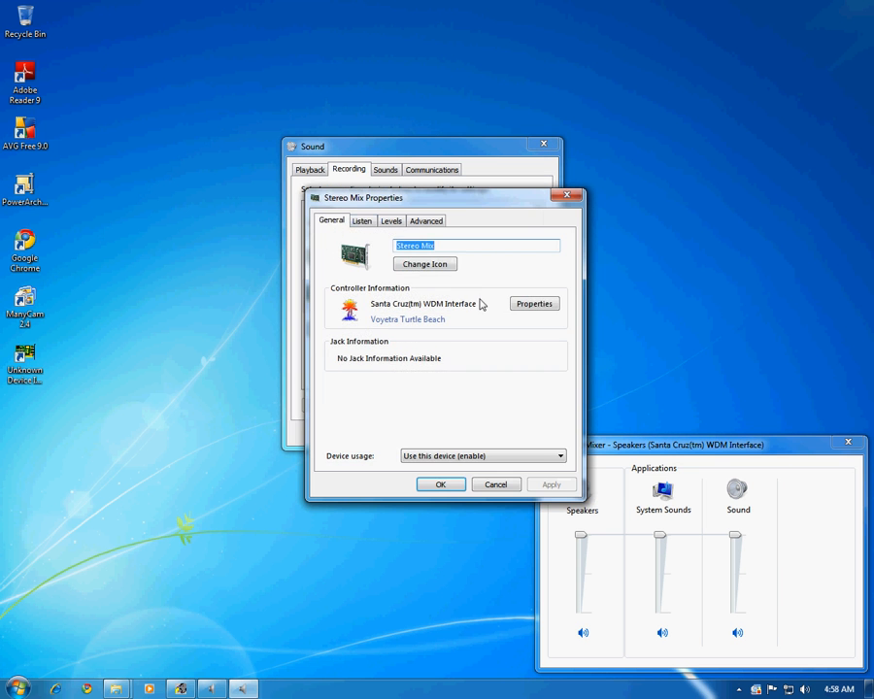
left_click(362, 221)
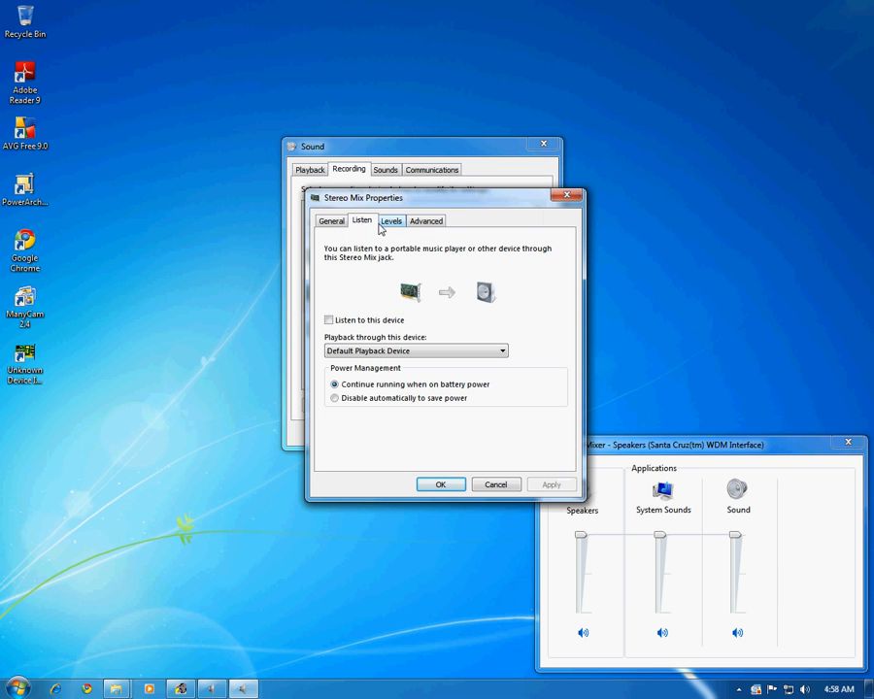
left_click(390, 225)
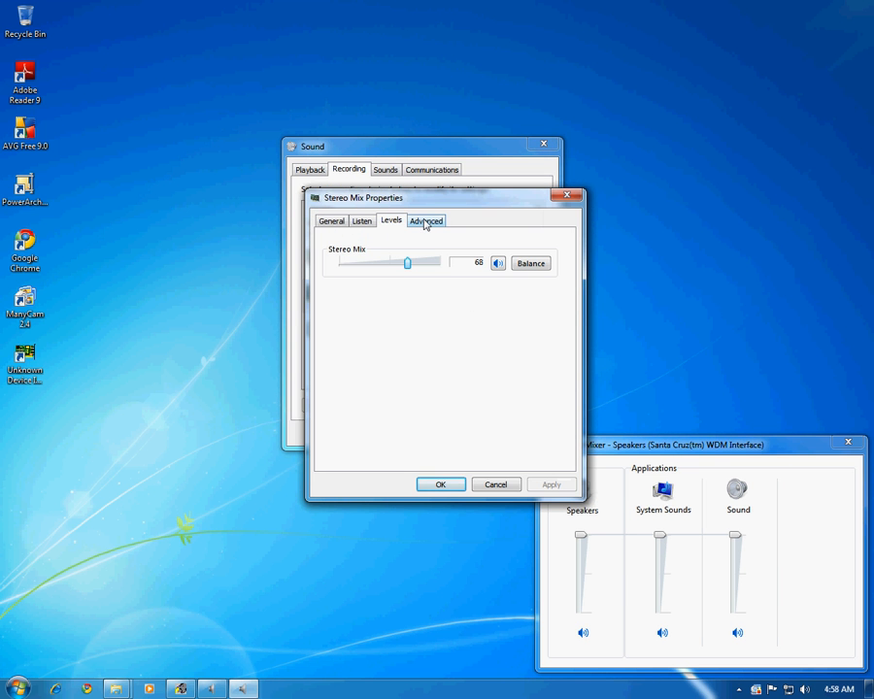
left_click(424, 224)
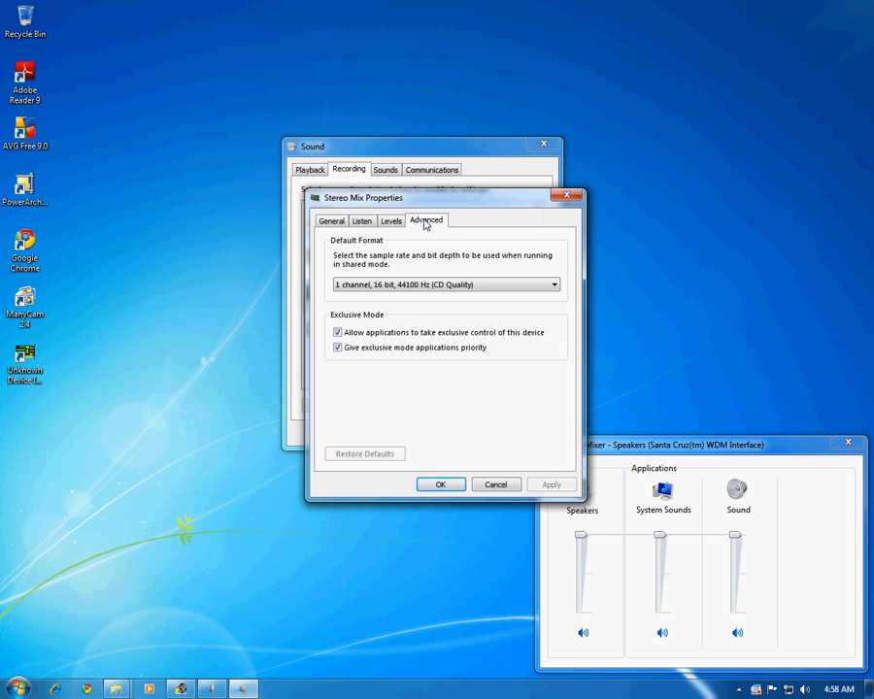
left_click(452, 485)
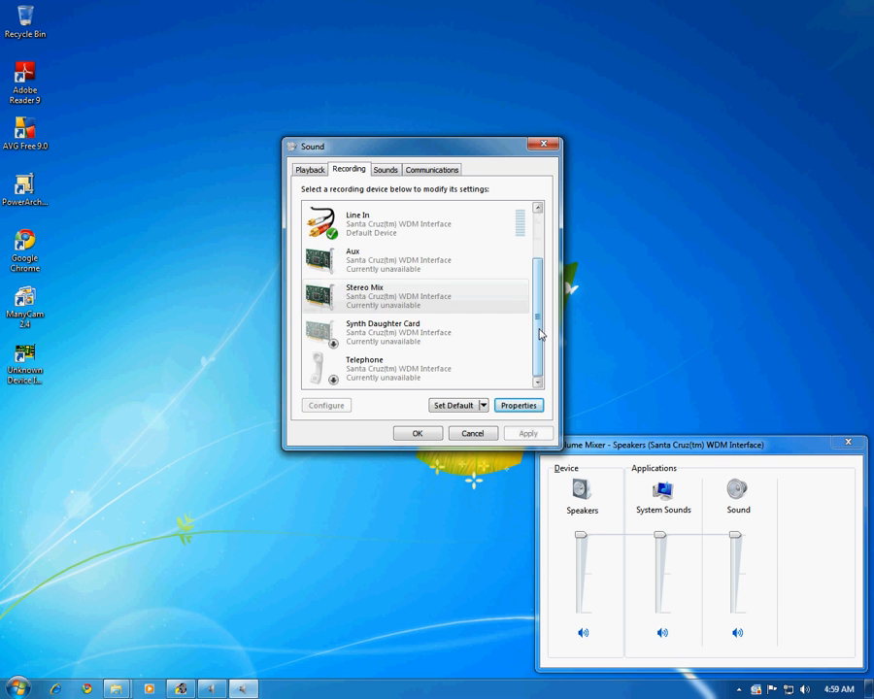
- Review the full list of recording devices and accept the Sound settings
scroll(539, 320, "up", 3)
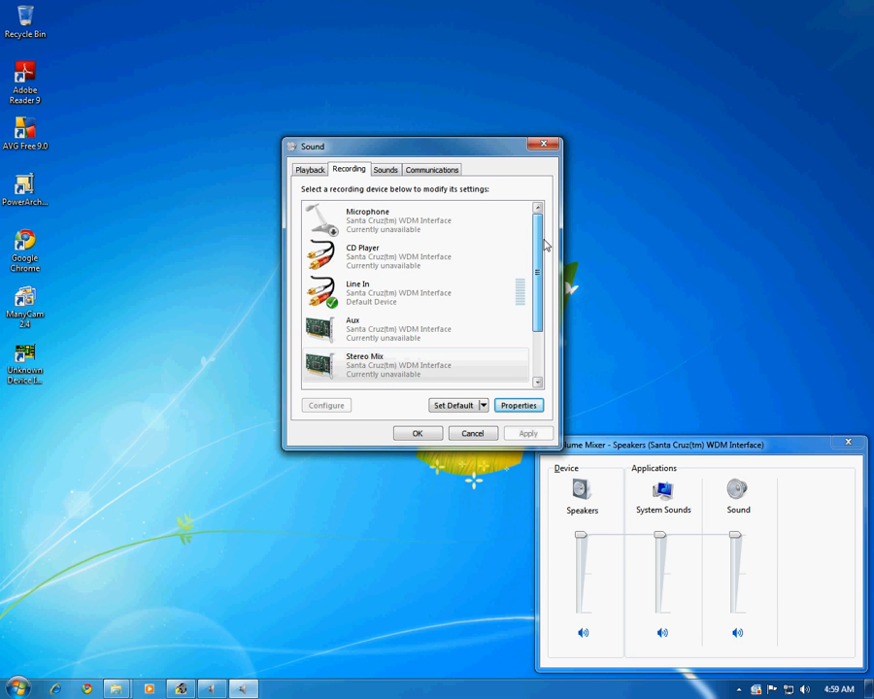
left_click_drag(545, 244, 554, 351)
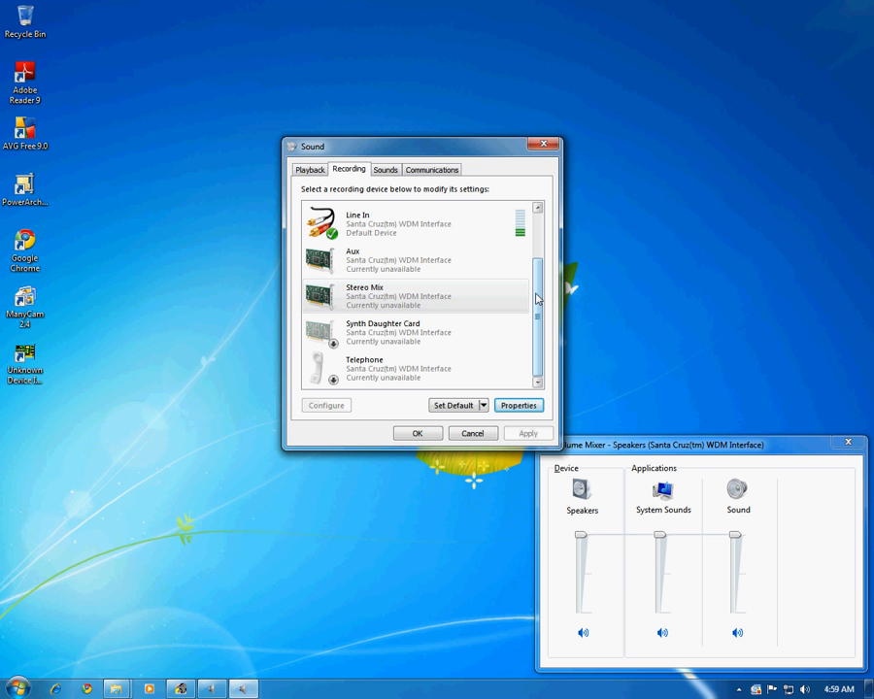
left_click_drag(536, 297, 537, 250)
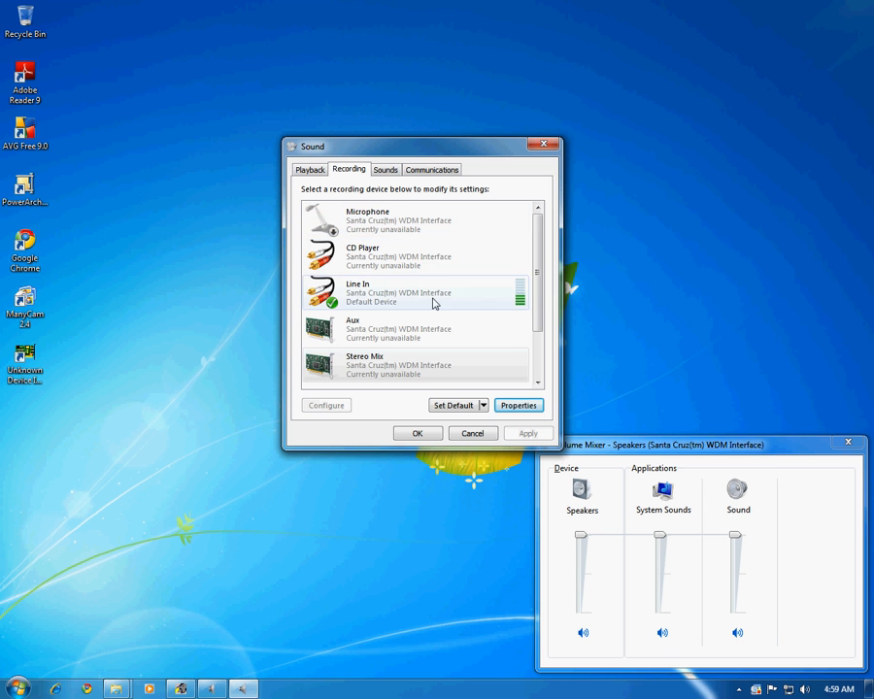
scroll(536, 298, "down", 2)
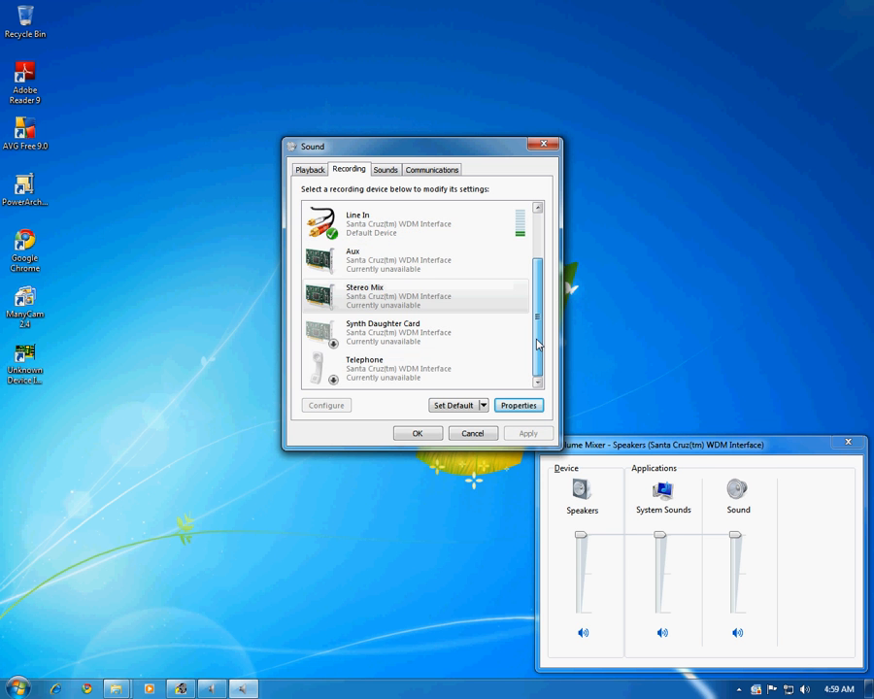
scroll(541, 267, "up", 2)
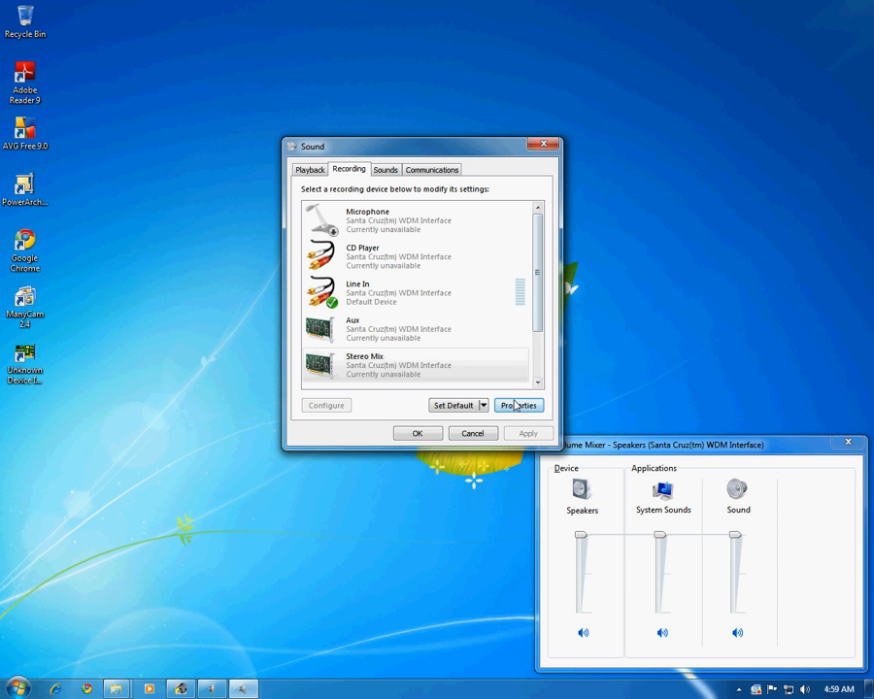
left_click(417, 434)
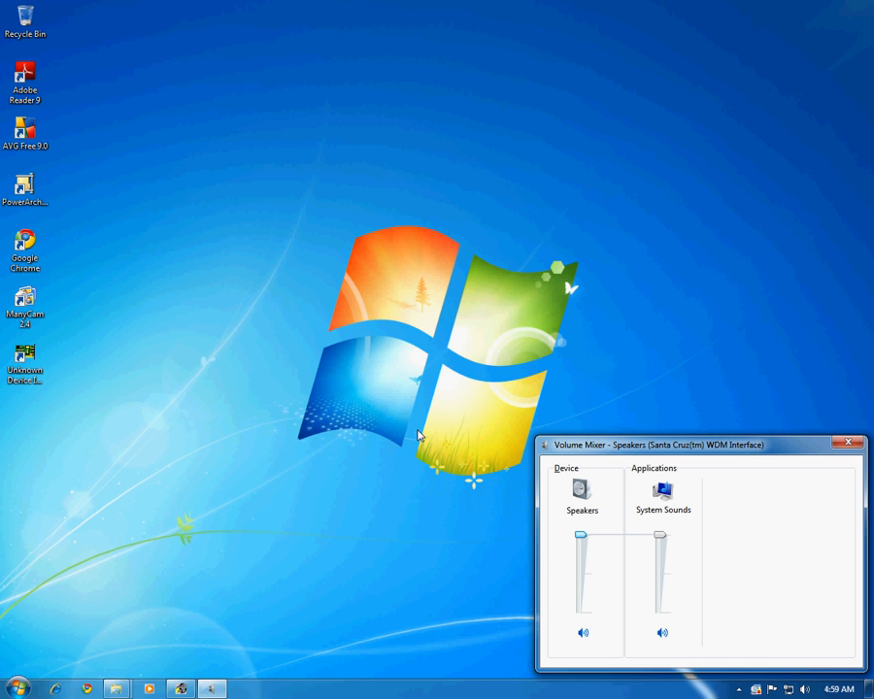